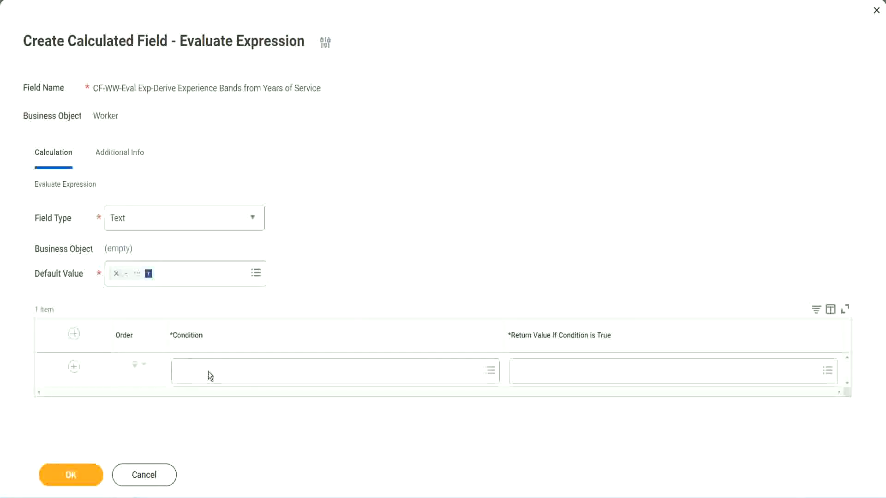
- Switch to the Notepad++ notes and copy the Field 1 name, CF-WW-TF-Length of Service between 0 and 7 years
click(208, 371)
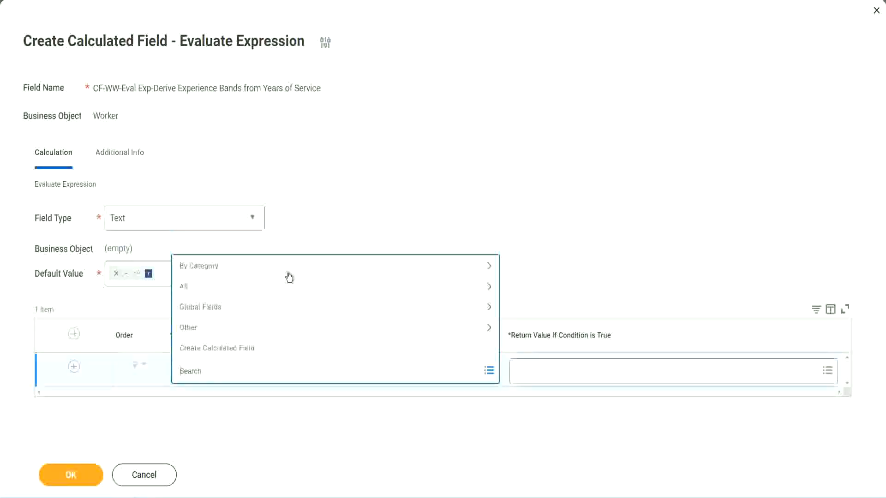
click(338, 205)
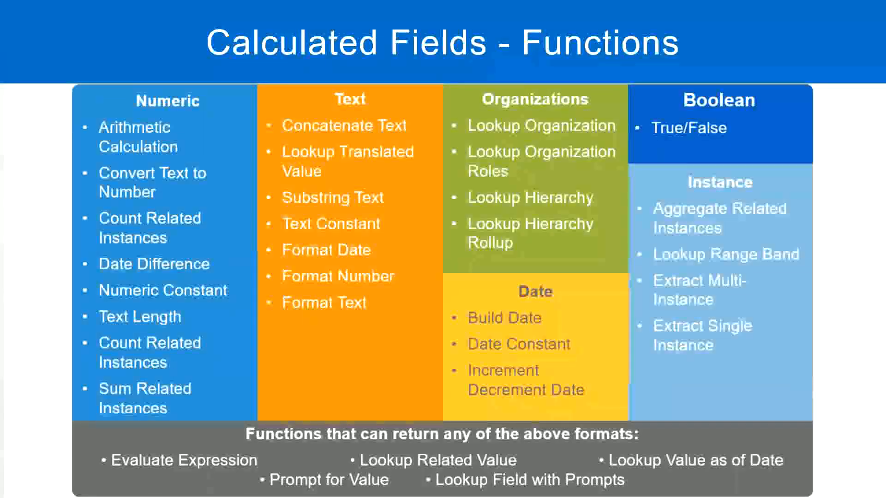
key(alt+Tab)
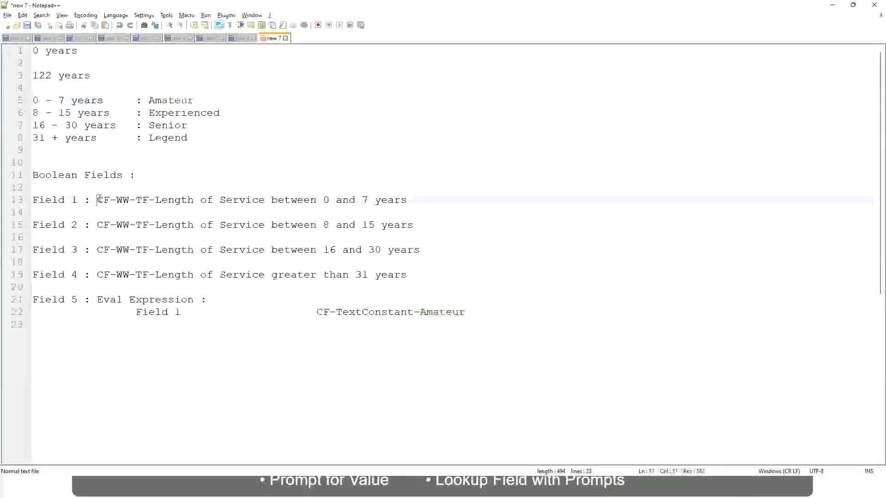
drag(96, 199, 408, 203)
key(ctrl+c)
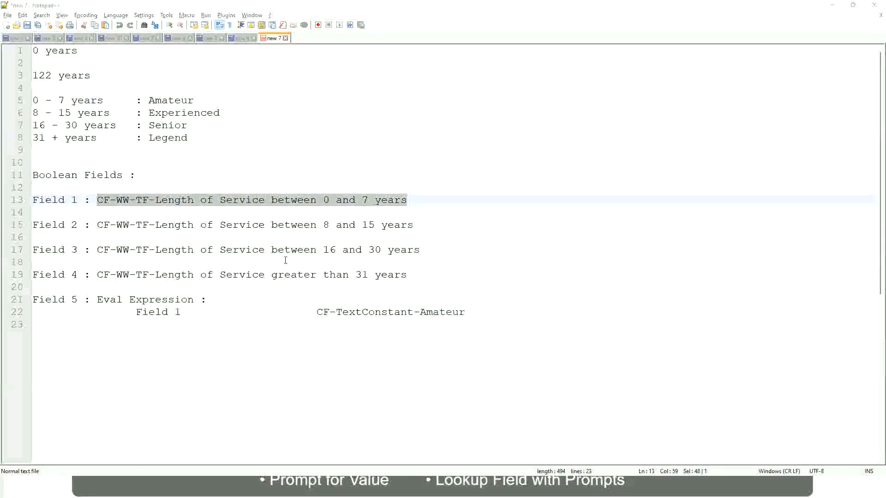
- Return to the Evaluate Expression setup and set the first condition to CF-WW-TF-Length of Service between 0 and 7 years
key(alt+Tab)
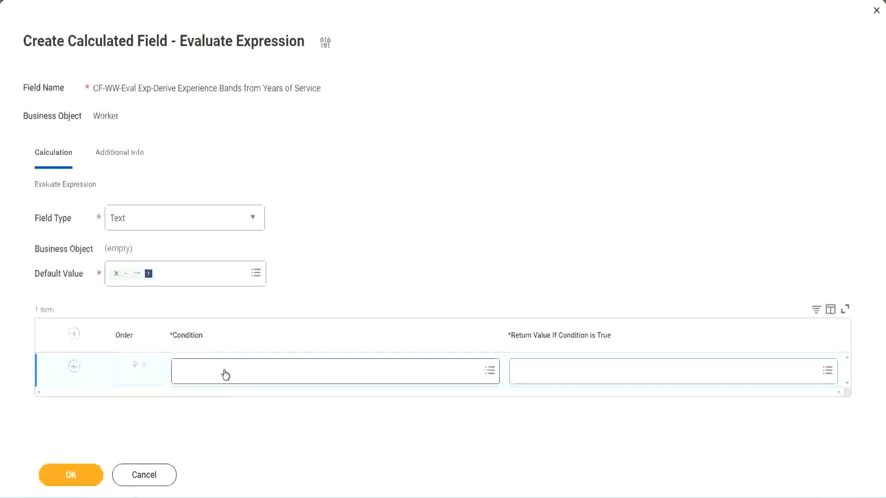
click(226, 375)
key(ctrl+v)
key(Return)
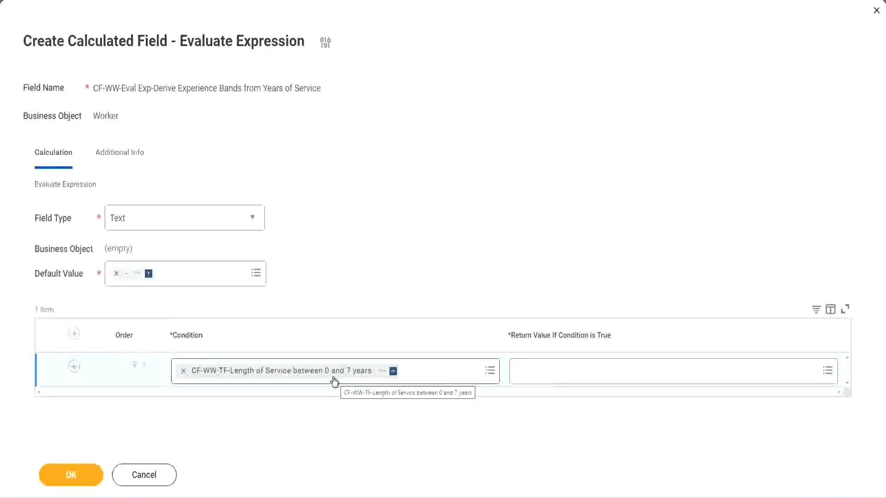
click(574, 374)
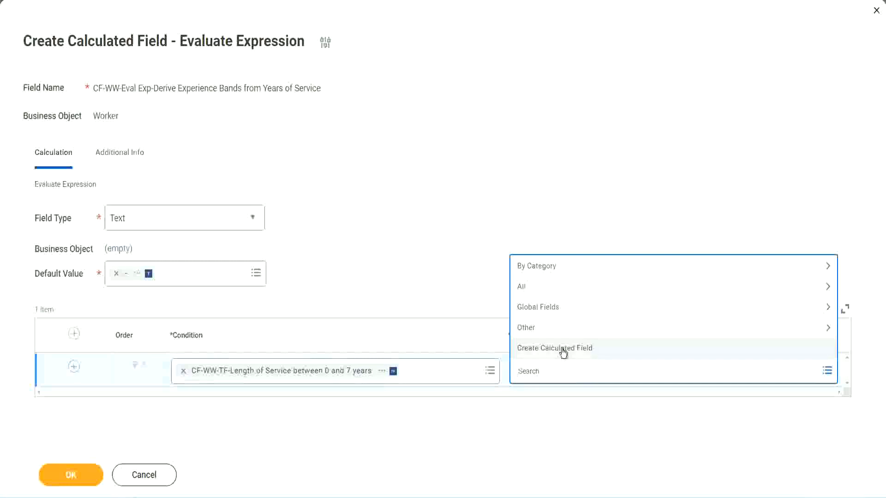
click(515, 230)
click(533, 375)
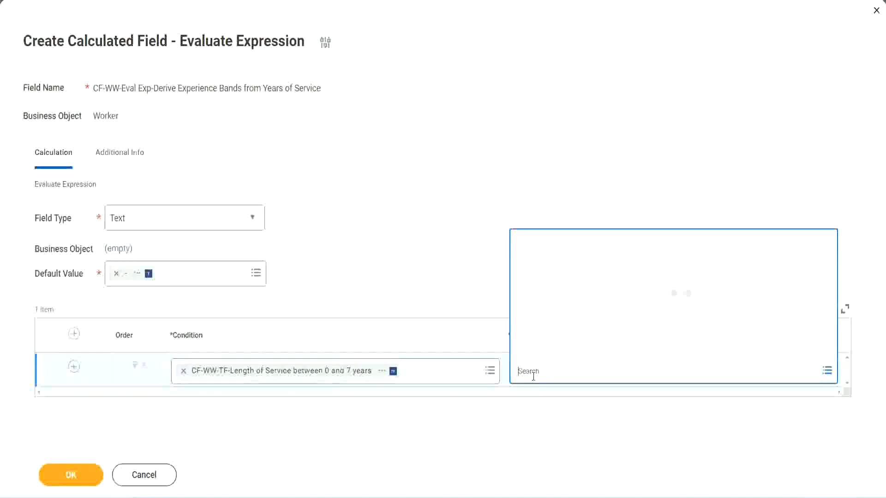
text(Amaterue)
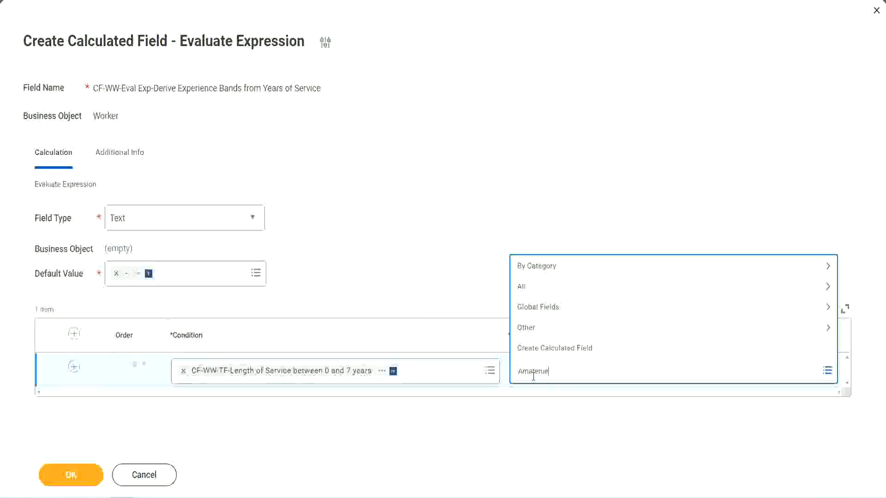
click(448, 269)
click(558, 375)
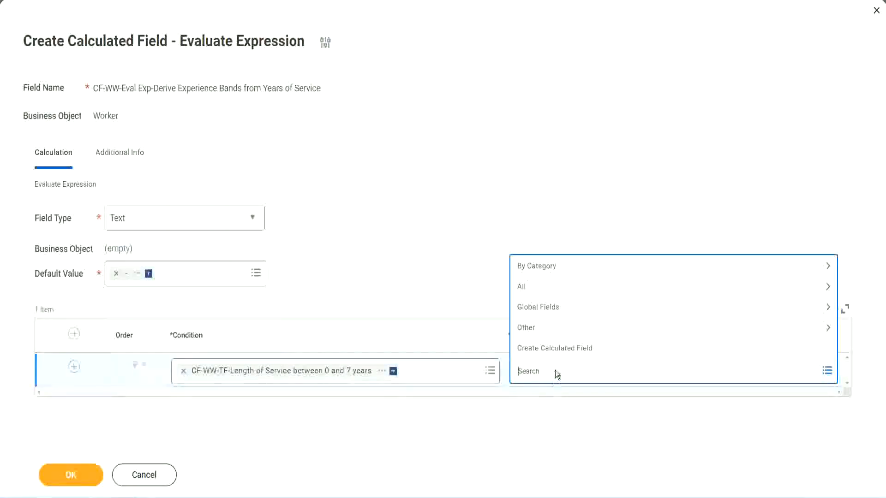
click(446, 268)
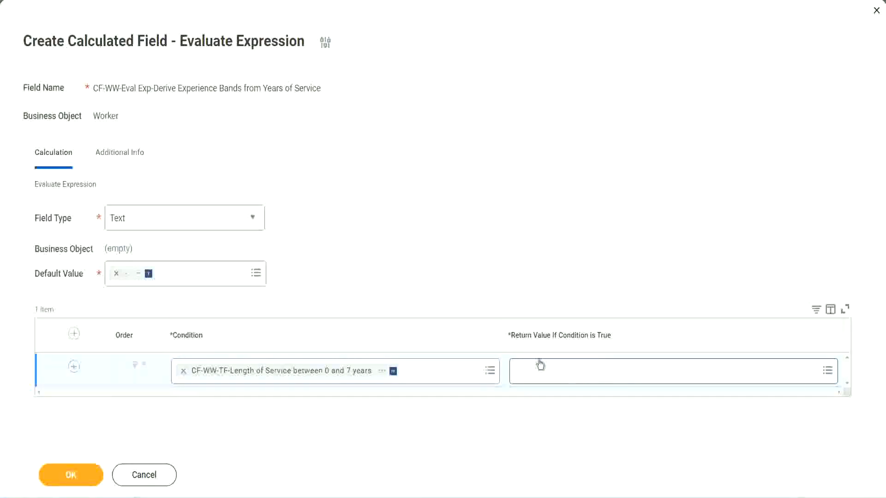
- Start creating a calculated field for the first row's return value and name it CF-WW-TC-Amateur
click(573, 372)
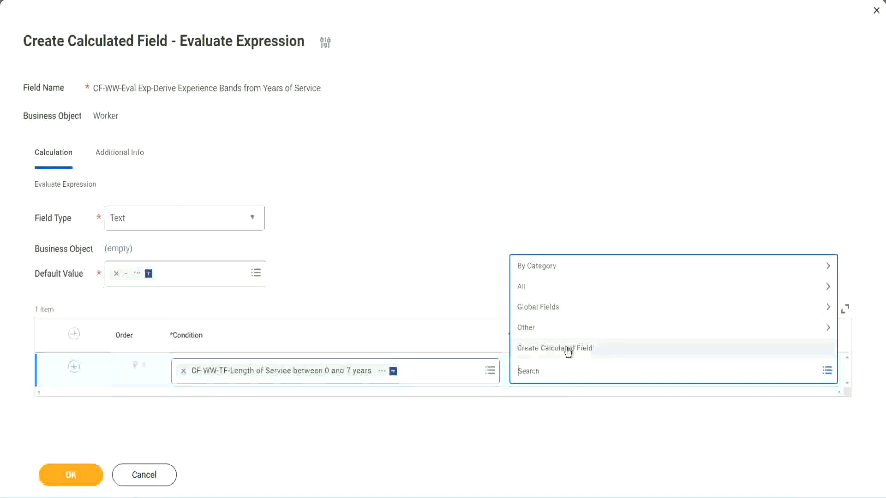
click(569, 352)
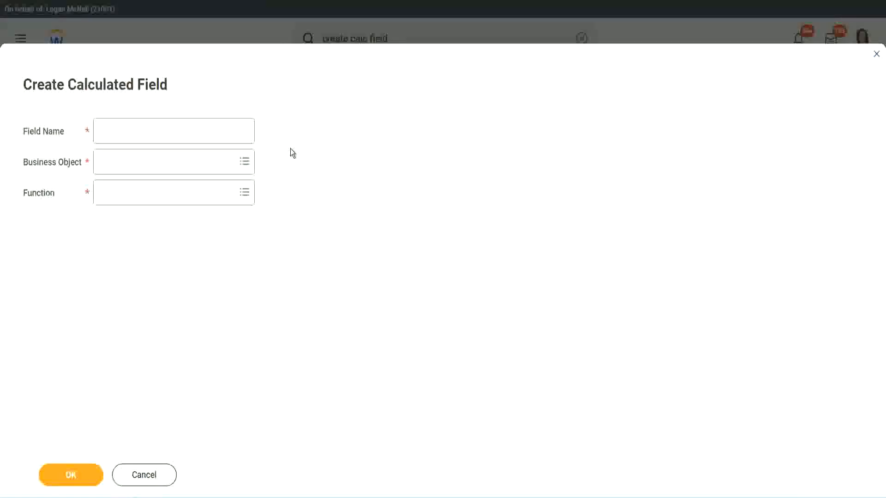
click(110, 132)
text(CF)
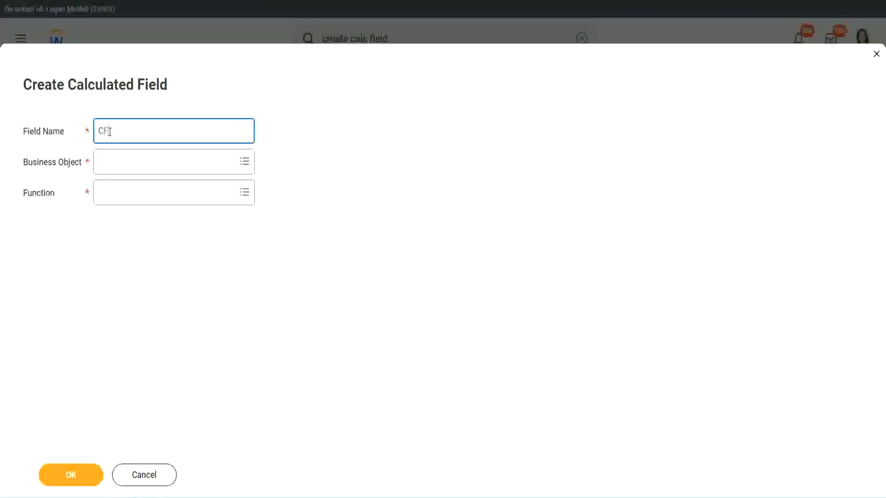
text(_TC)
text(-Am)
text(ateur)
click(110, 131)
text(WW)
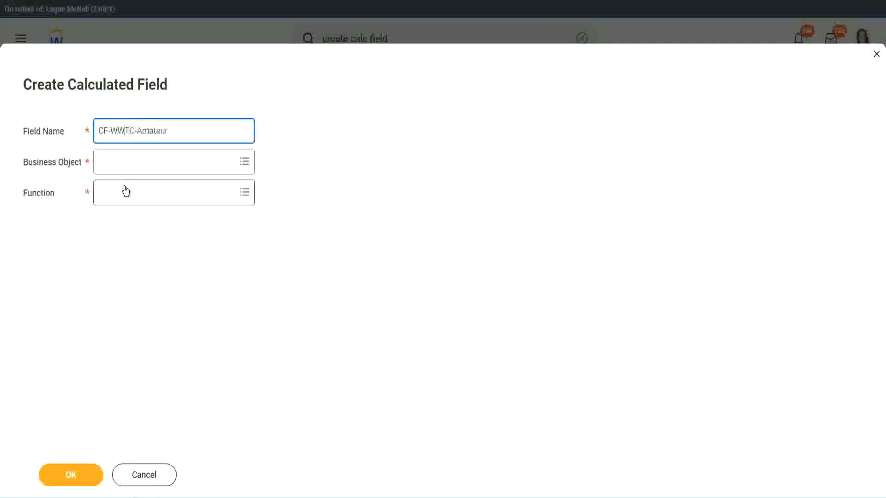
text(-)
click(126, 161)
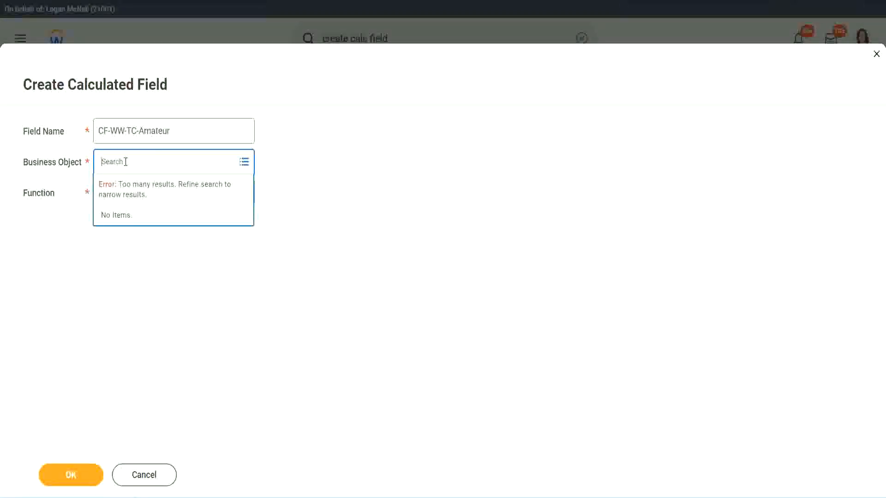
text(worker)
key(BackSpace)
key(BackSpace)
key(BackSpace)
key(BackSpace)
key(BackSpace)
key(BackSpace)
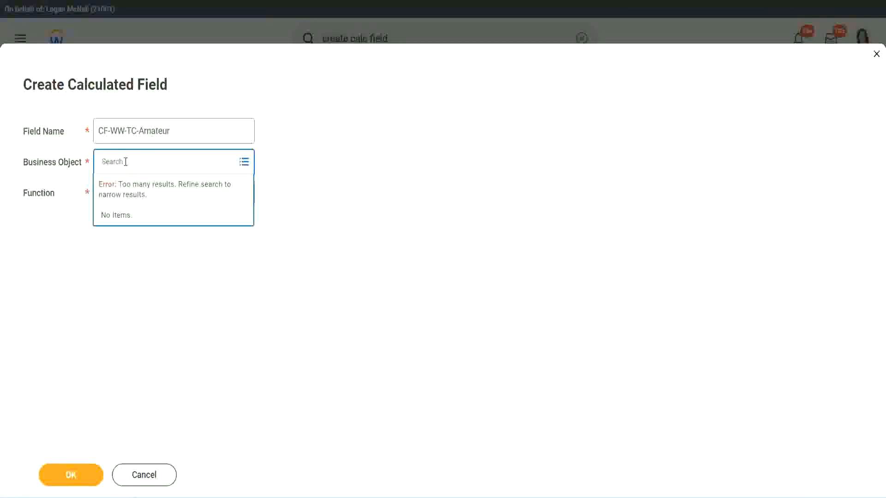
- Set the new calculated field's business object to Global
text(glob)
text(al)
key(Return)
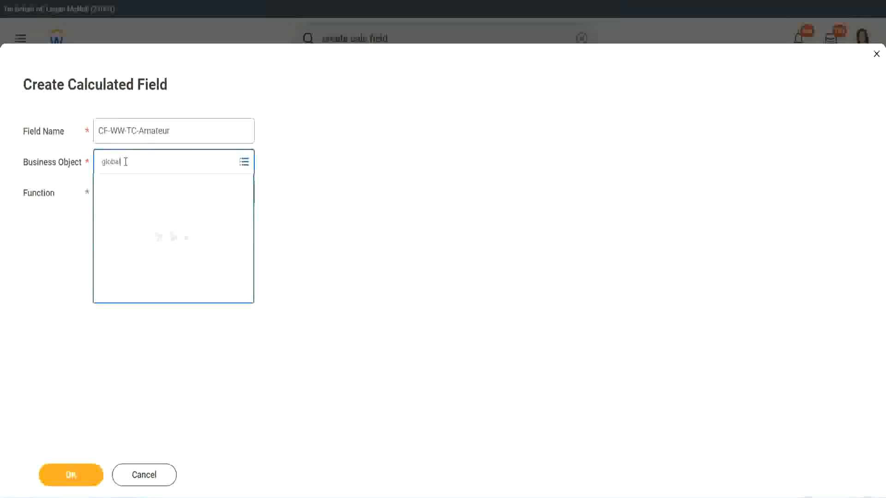
click(138, 219)
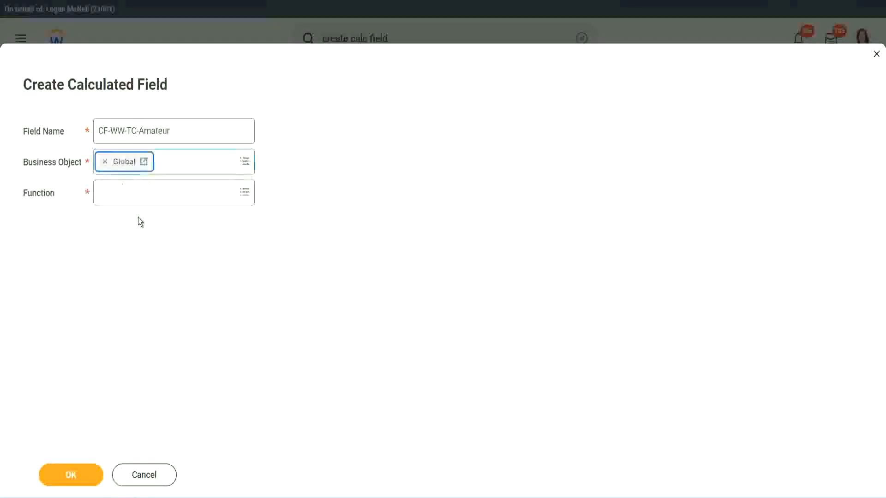
drag(176, 129, 30, 86)
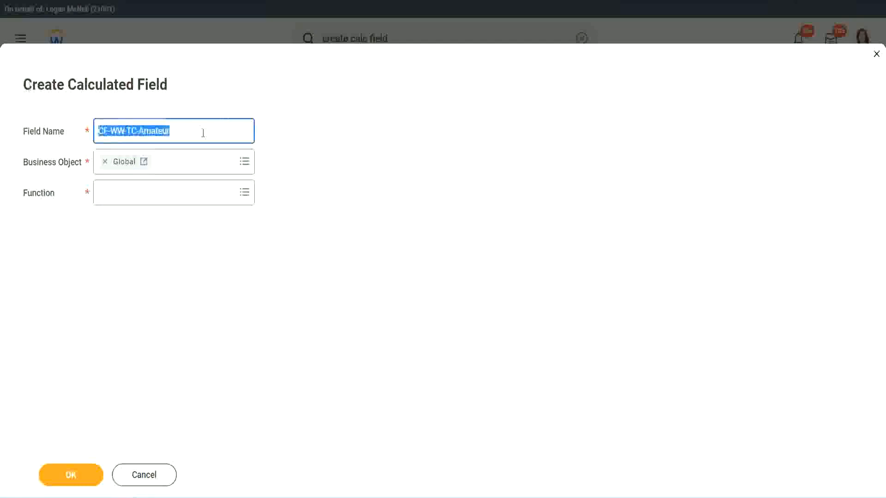
click(192, 134)
double_click(175, 130)
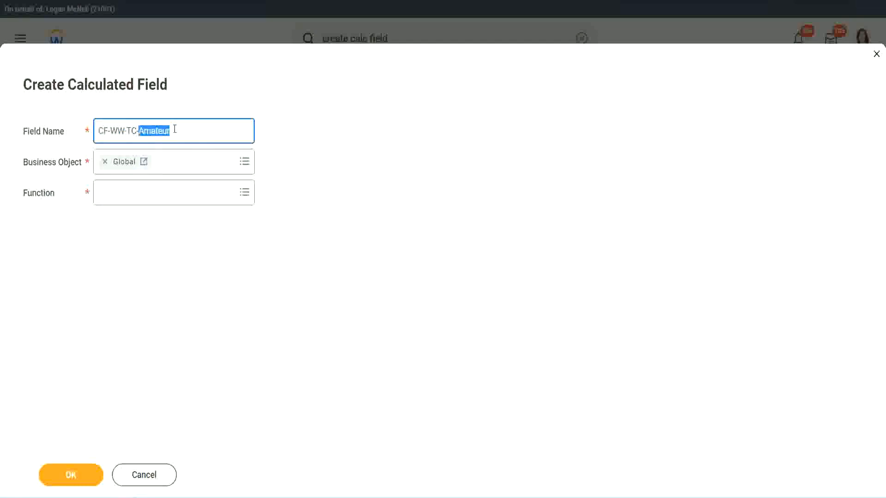
click(183, 130)
double_click(166, 133)
- Choose Text Constant as the function for CF-WW-TC-Amateur and continue to its calculation setup
click(124, 191)
text(text const)
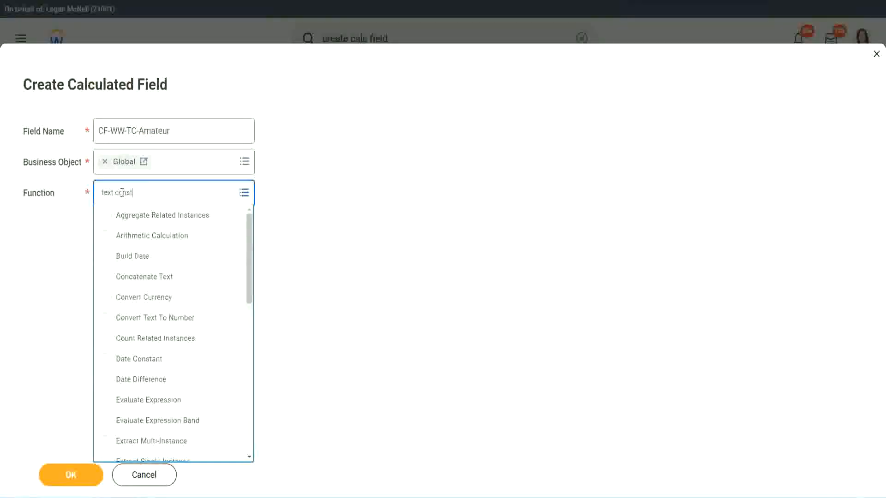
key(Return)
click(73, 482)
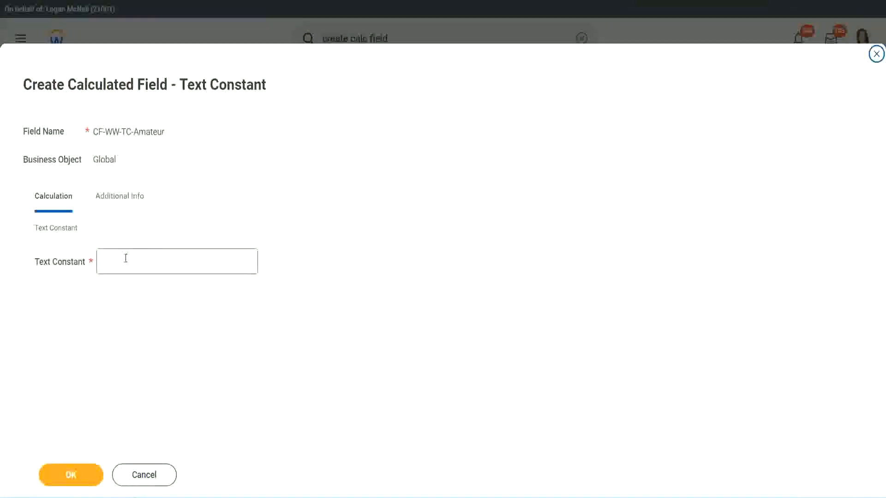
- Set the text constant to Amateur and save the field as the first condition's return value
click(145, 260)
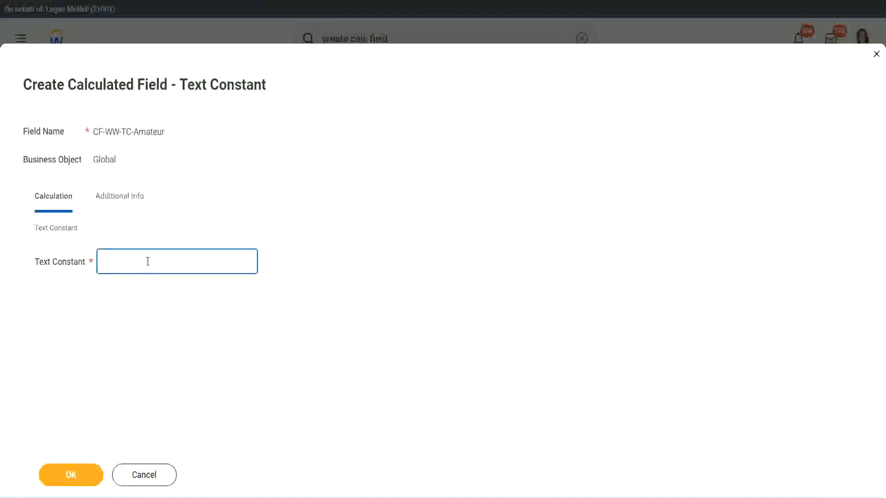
text(Amateur)
click(92, 475)
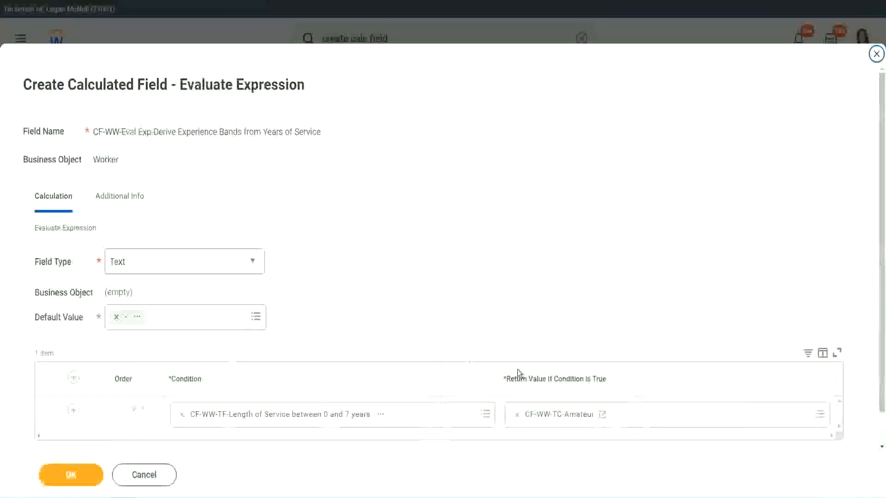
right_click(550, 417)
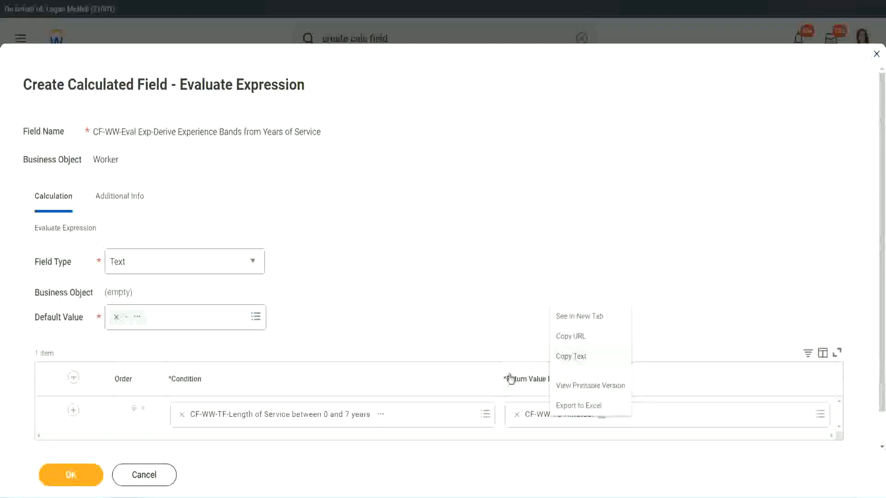
click(550, 419)
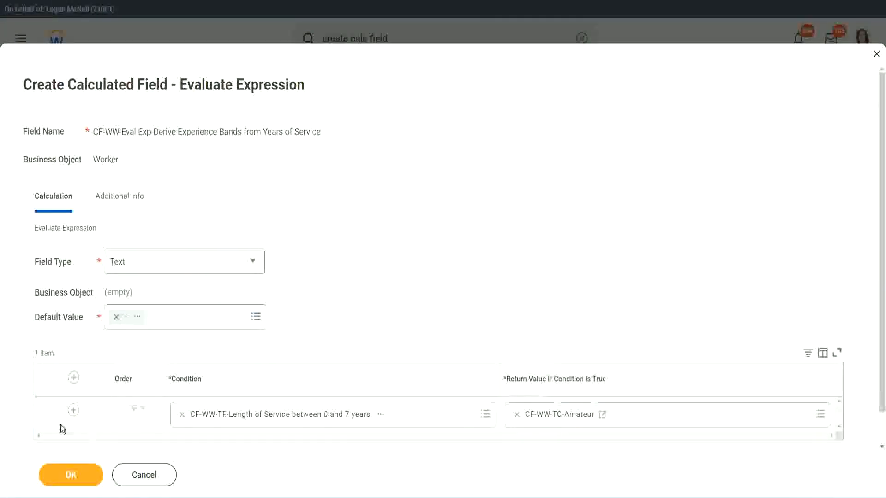
- Add three empty condition rows below the 0 to 7 years row
click(74, 411)
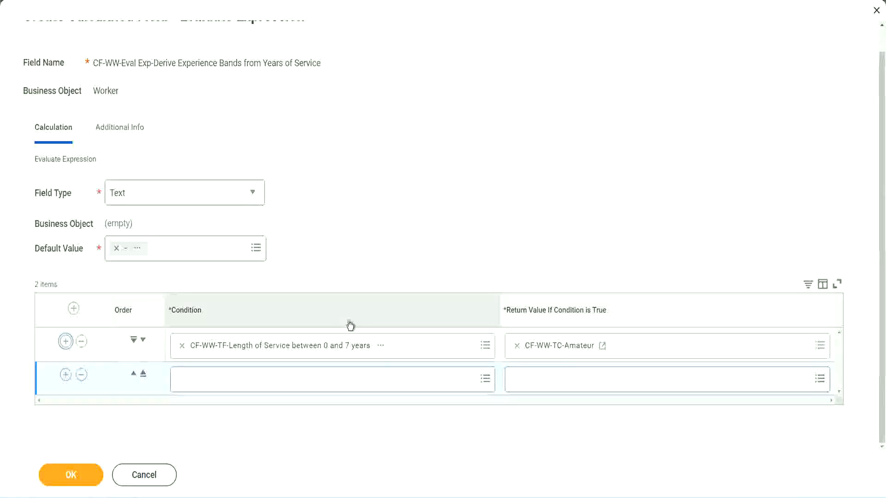
click(66, 375)
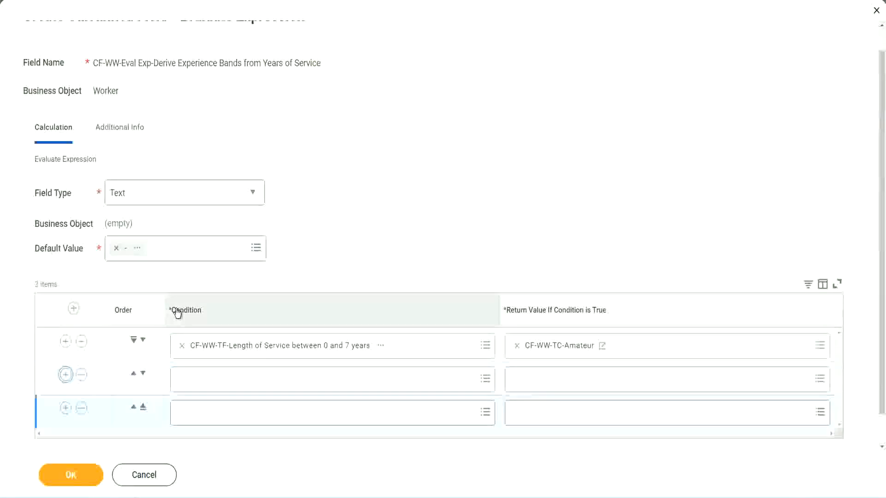
click(66, 377)
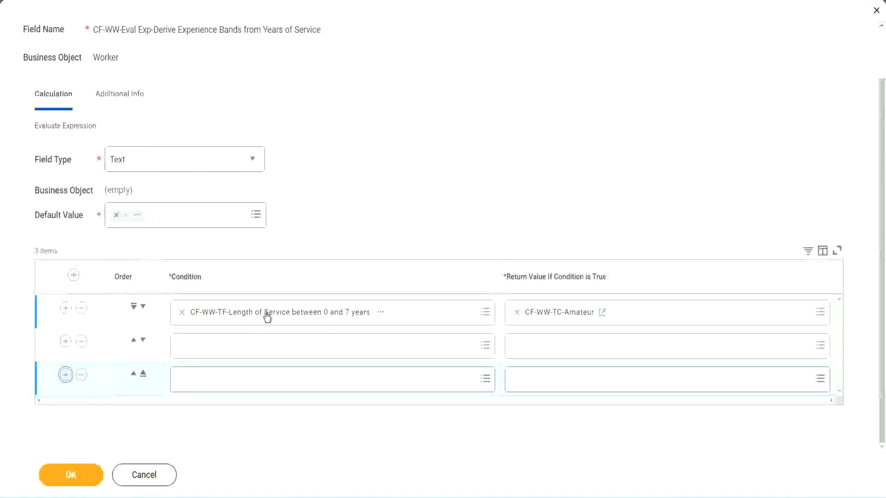
- Set the second row's condition to CF-WW-TF-Length of Service between 8 and 15 years
click(218, 350)
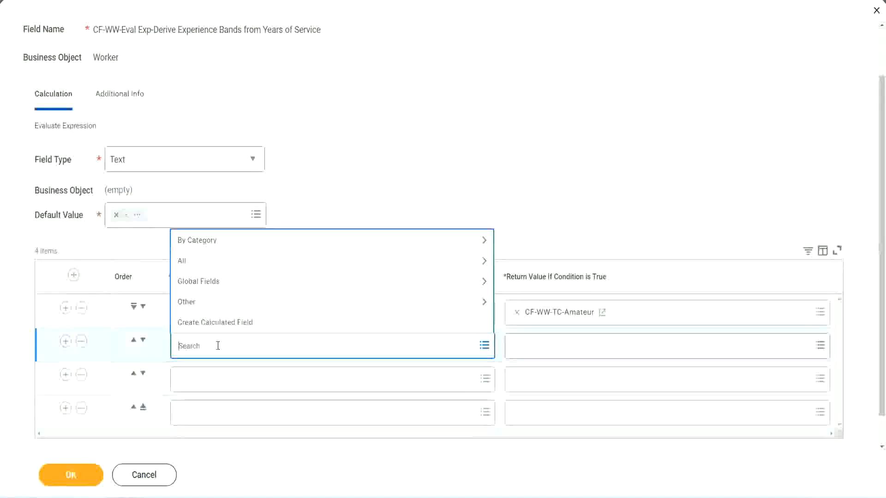
text(cf-ww)
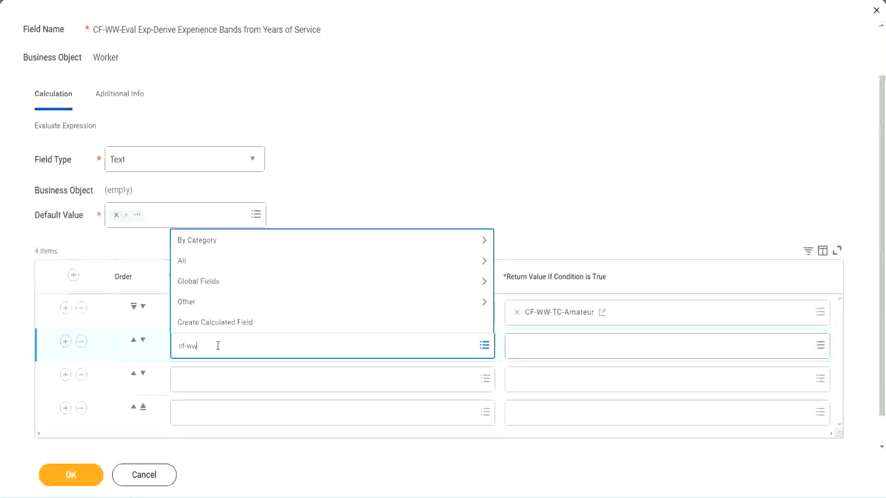
text(-tf)
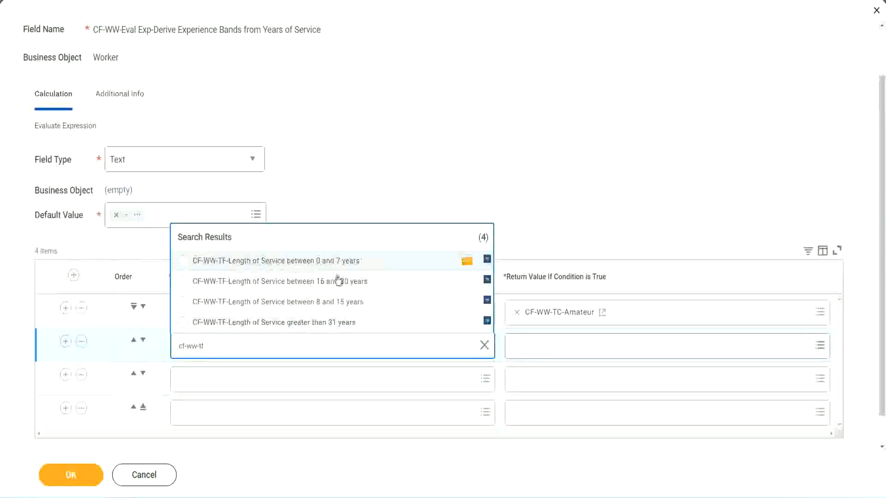
click(337, 305)
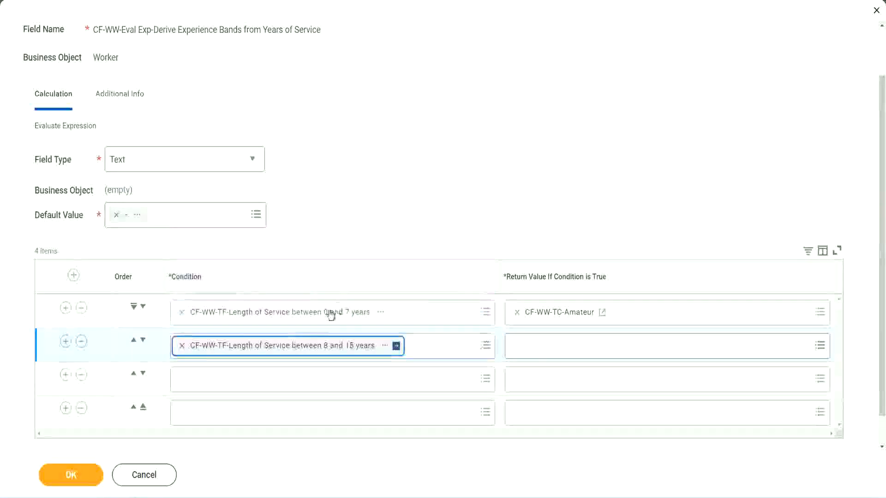
- Set the third row's condition to CF-WW-TF-Length of Service between 16 and 30 years
click(224, 379)
text(cf)
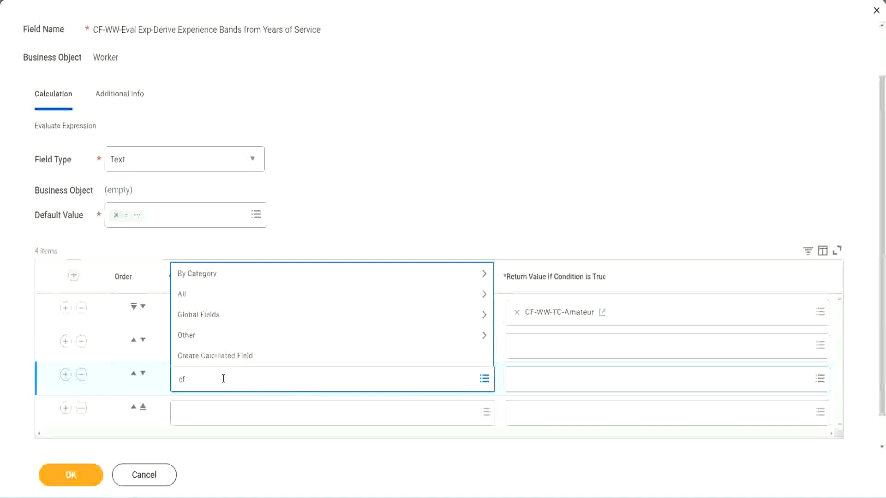
text(-ww-tf)
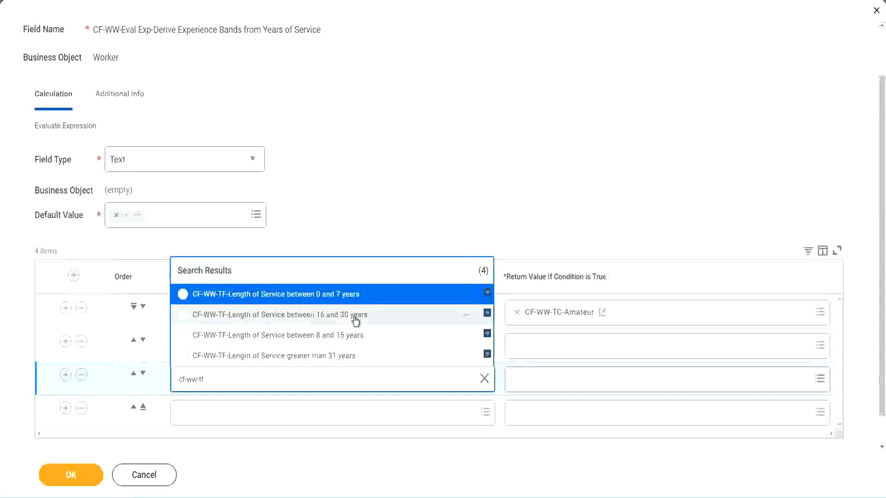
click(355, 319)
- Set the fourth row's condition to CF-WW-TF-Length of Service greater than 31 years
click(210, 413)
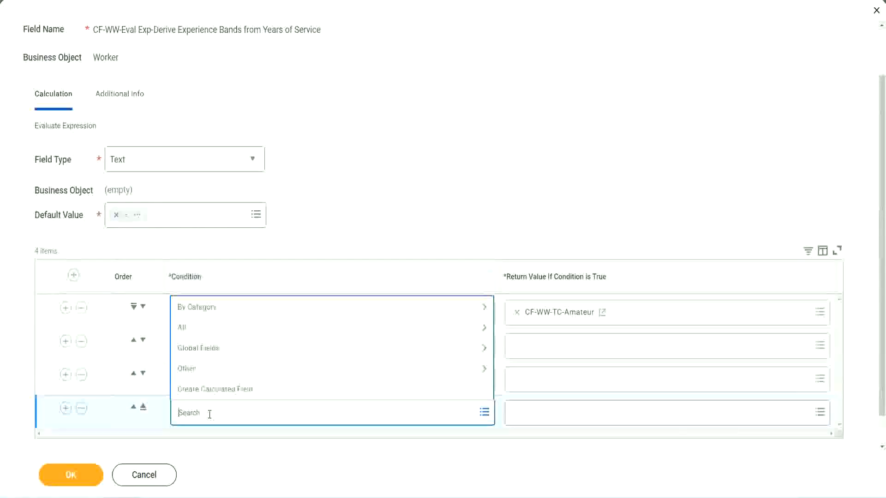
text(qf-ww)
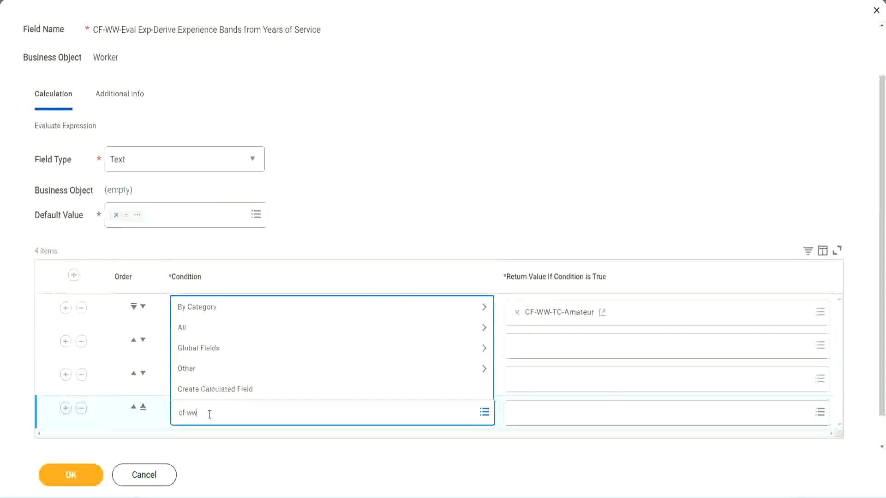
text( tf 31)
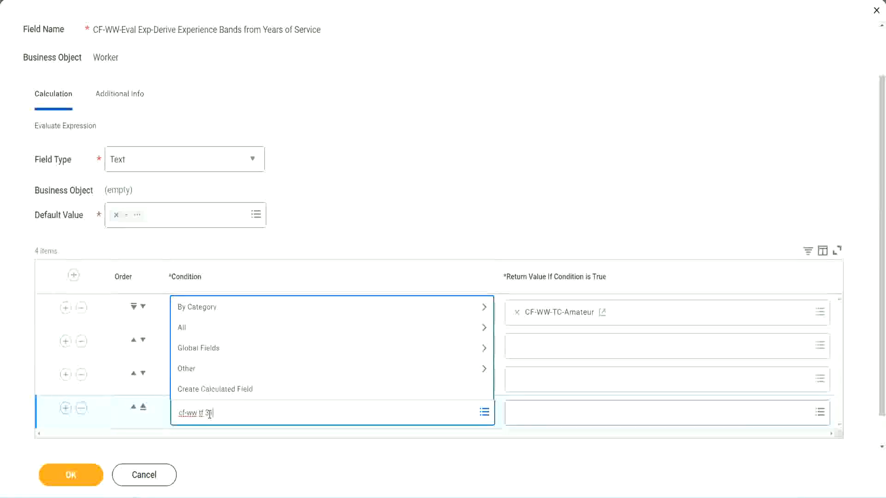
key(Return)
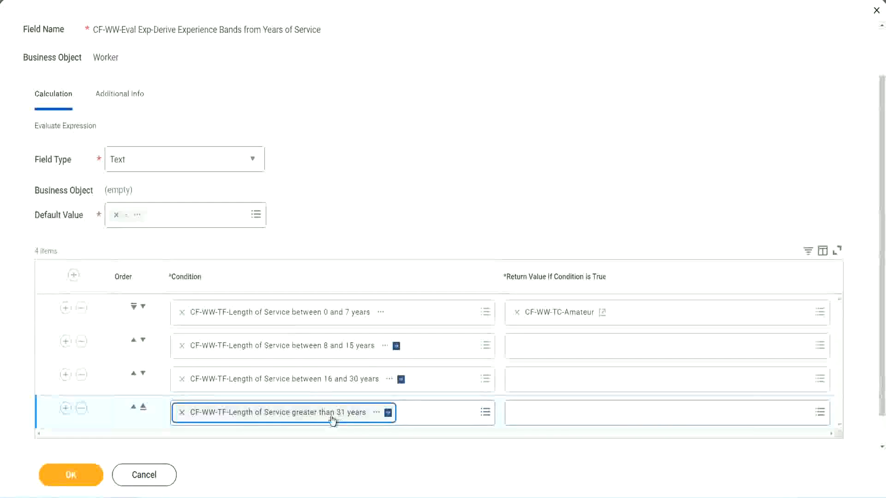
click(399, 194)
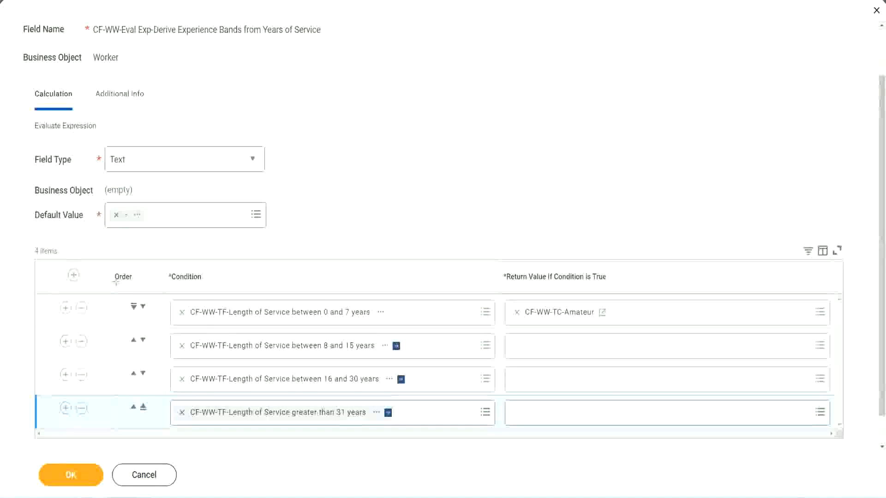
- Try reordering the conditions by moving the 8 to 15 years row above the 0 to 7 years row
drag(99, 270, 98, 364)
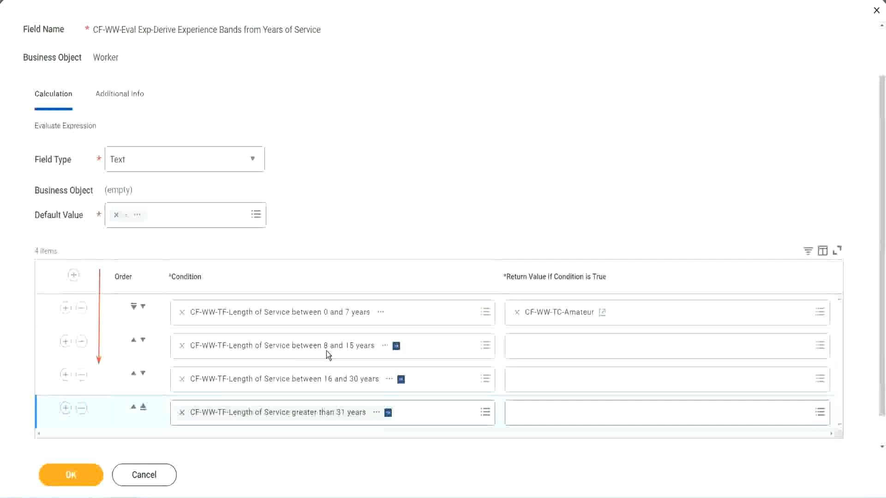
click(134, 342)
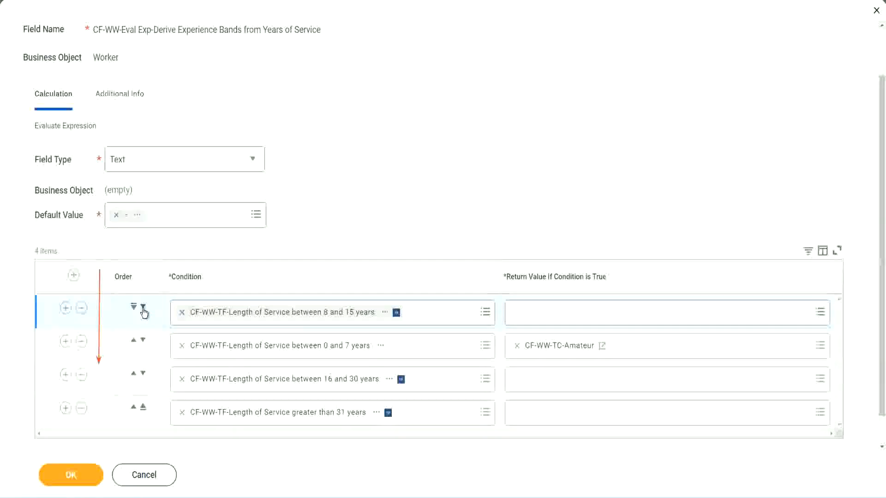
click(143, 307)
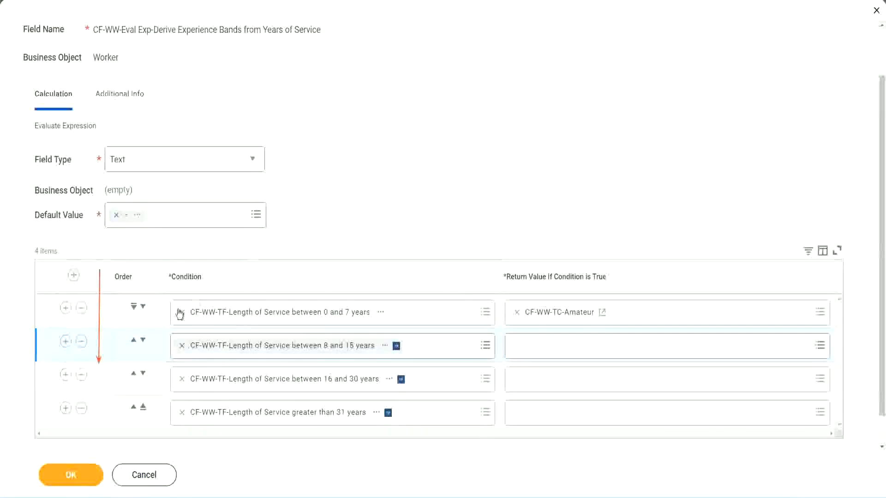
click(133, 341)
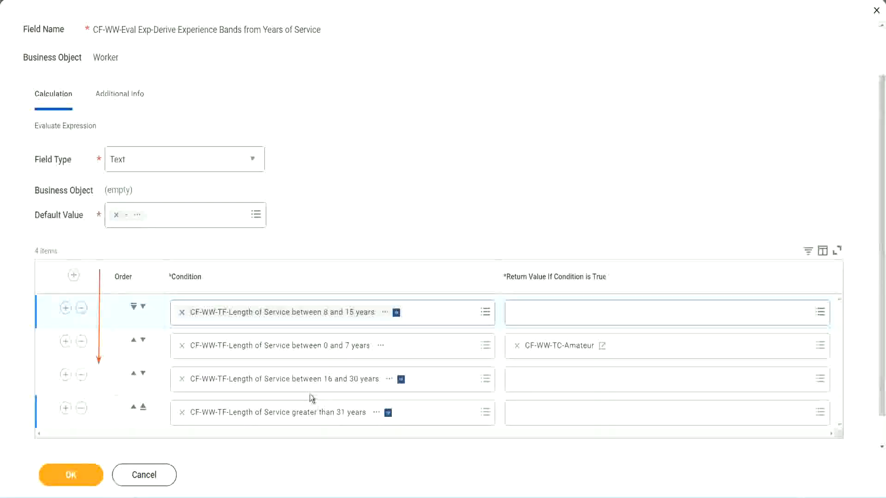
- Copy the name CF-WW-TC-Amateur and move the 8 to 15 years row back below the 0 to 7 years row
right_click(562, 353)
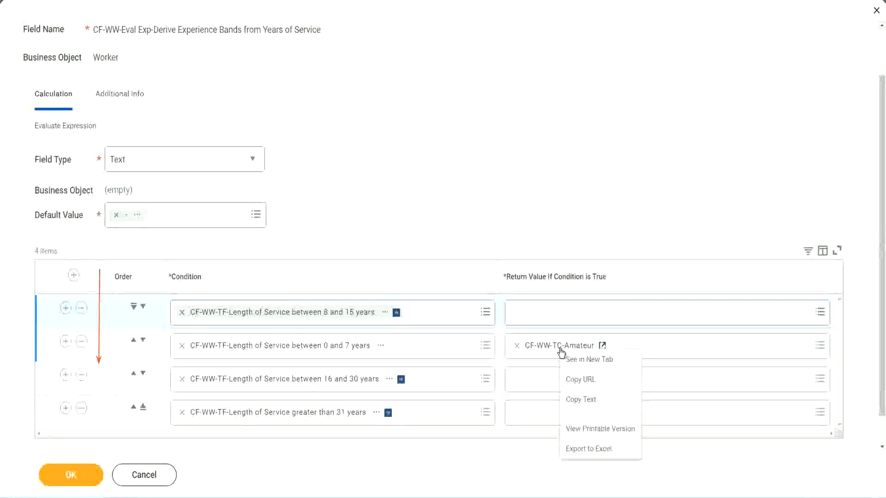
click(582, 400)
click(143, 307)
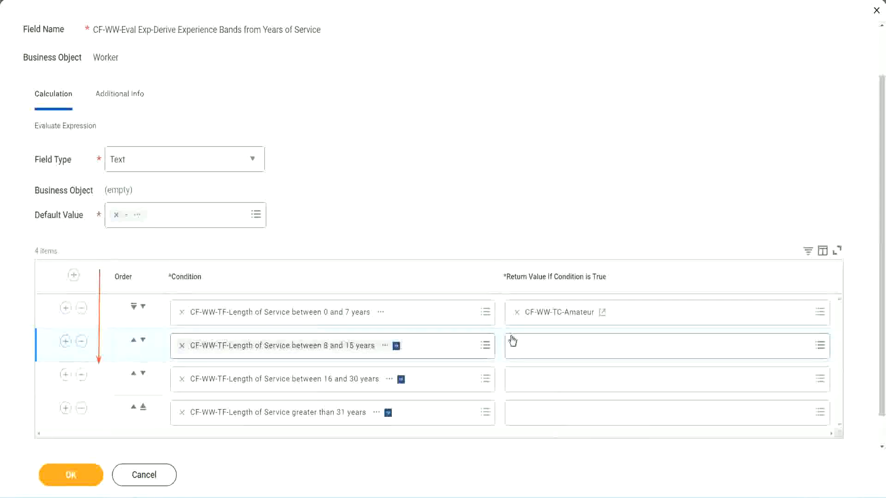
- For the 8 to 15 years return value, start a calculated field named CF-WW-TC-Experienced with business object Global and function Text Constant
click(514, 343)
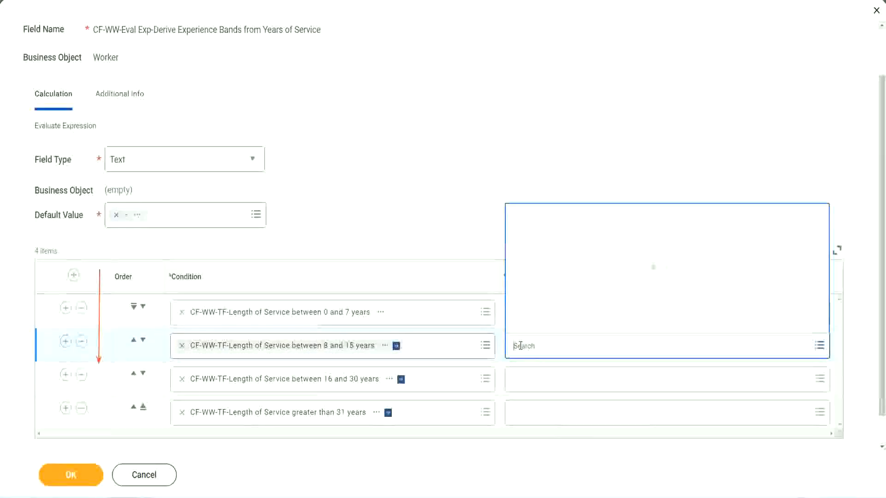
click(550, 324)
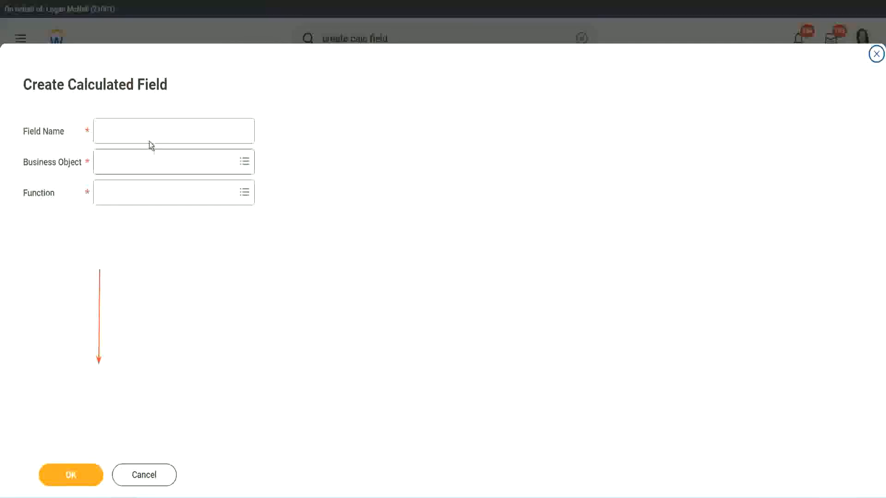
click(141, 131)
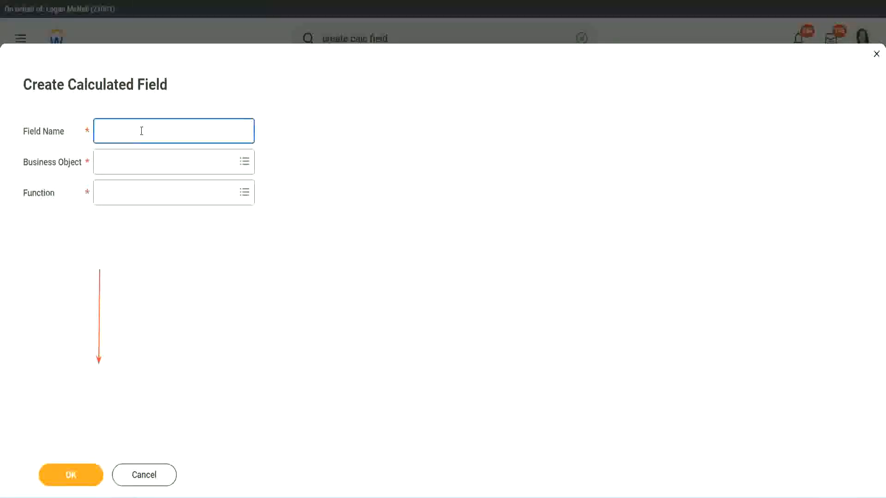
key(ctrl+v)
double_click(151, 131)
text(Ex)
text(per)
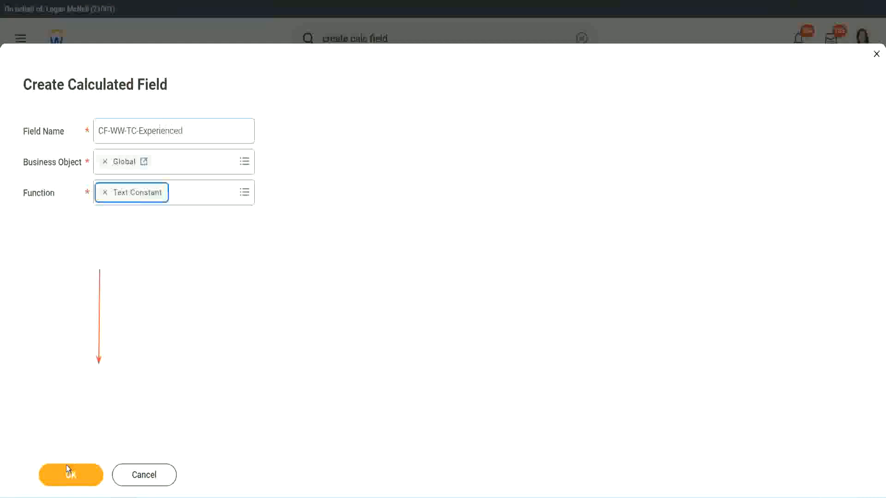
- Set the text constant to Experienced and save the field as the second condition's return value
click(69, 473)
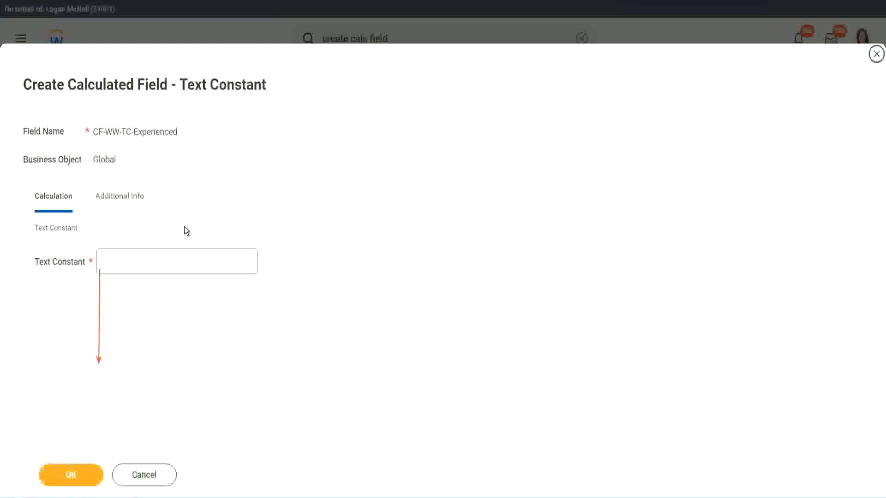
click(134, 262)
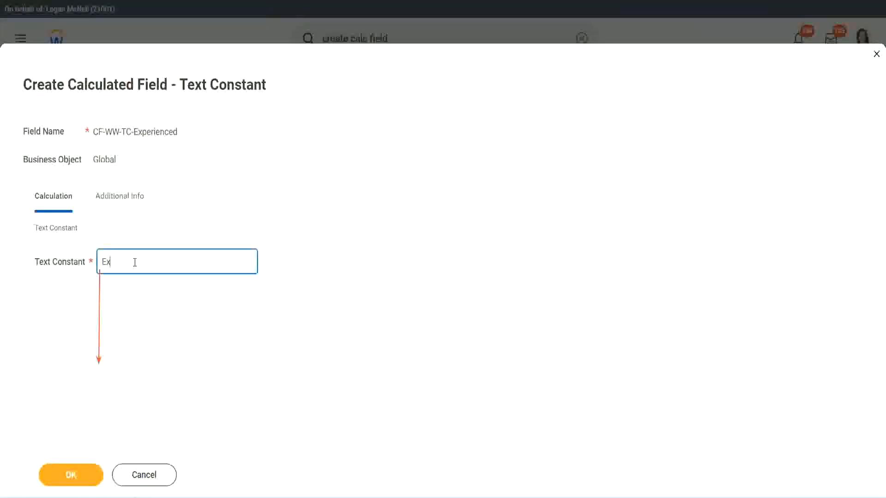
click(73, 473)
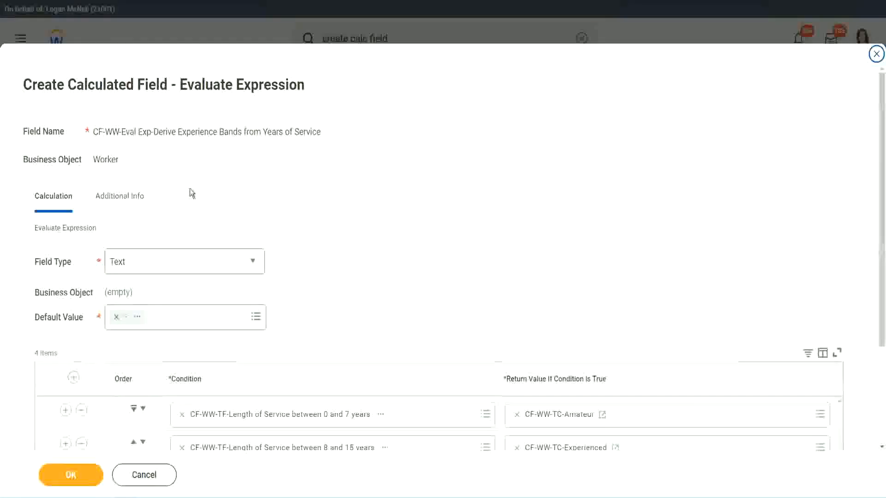
- Start a new calculated field for the 16 to 30 years return value and paste CF-WW-TC-Amateur as its name
scroll(409, 240, down, 3)
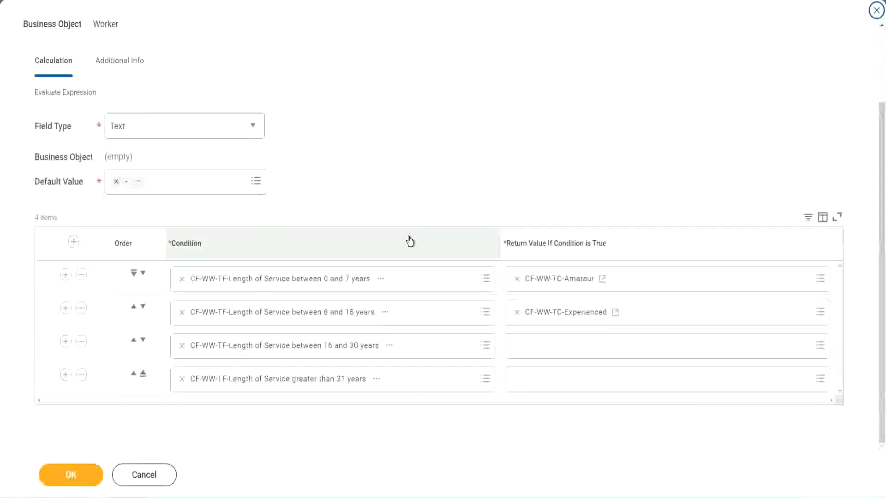
click(552, 348)
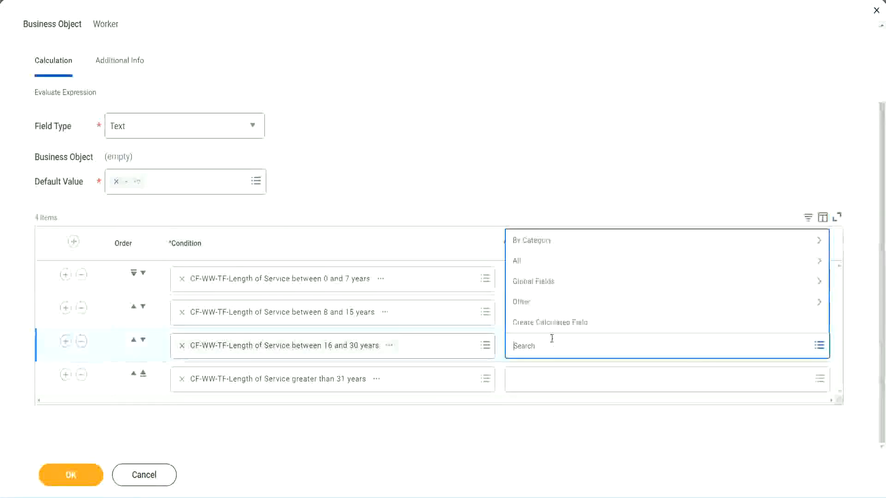
click(556, 323)
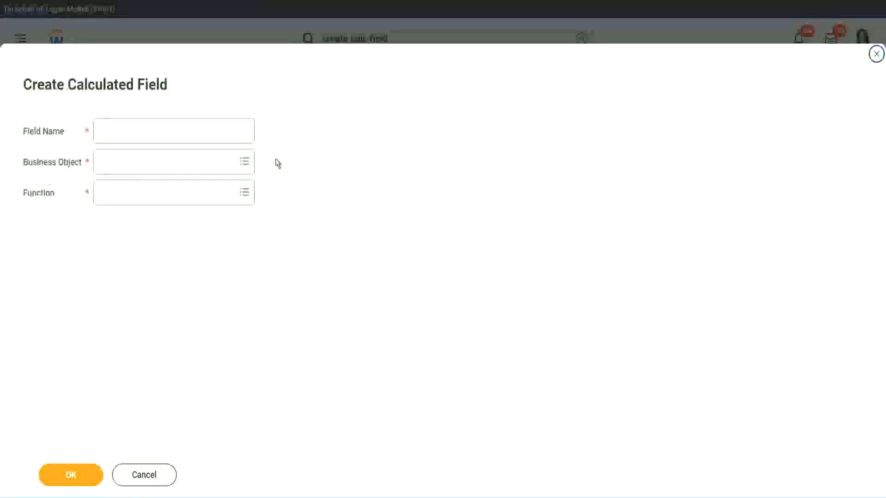
click(188, 131)
key(ctrl+v)
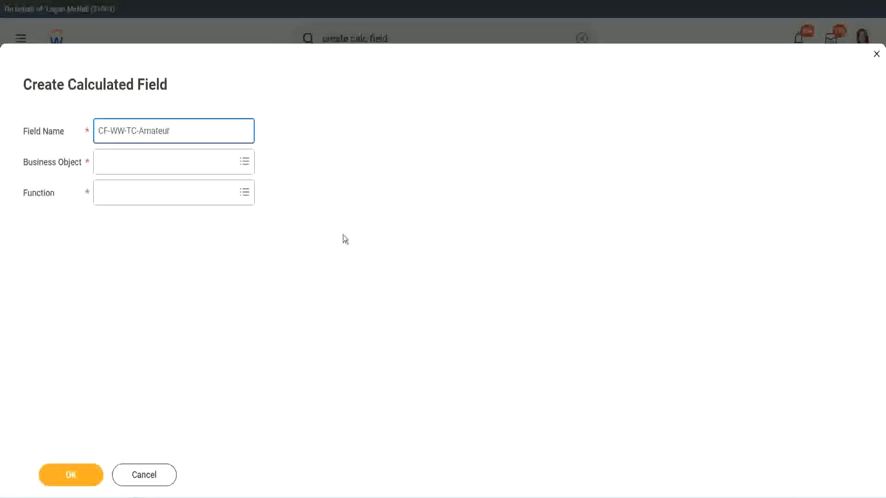
- Set the new field's business object to Global and change its name to CF-WW-TC-Senior
click(101, 162)
text(global)
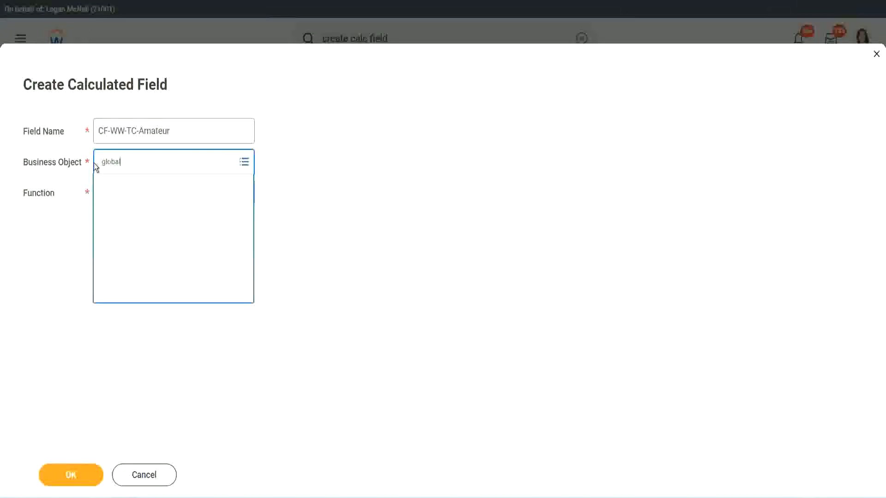
key(Return)
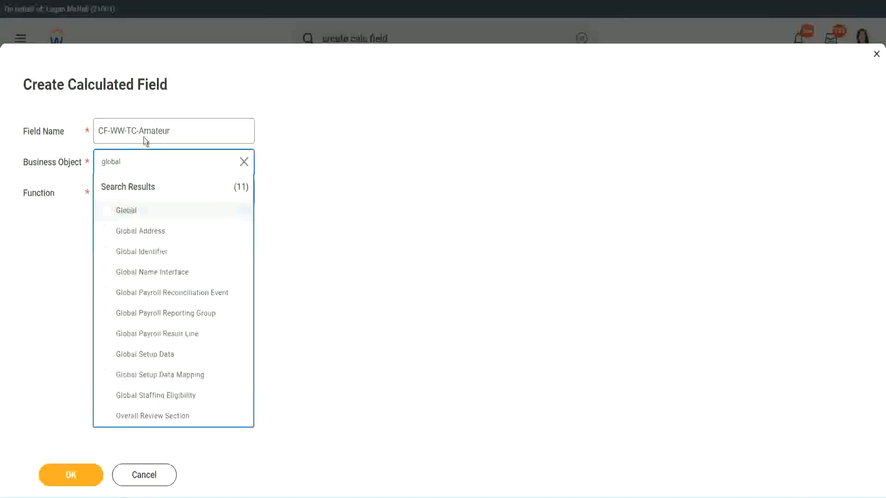
key(Return)
double_click(157, 131)
text(S)
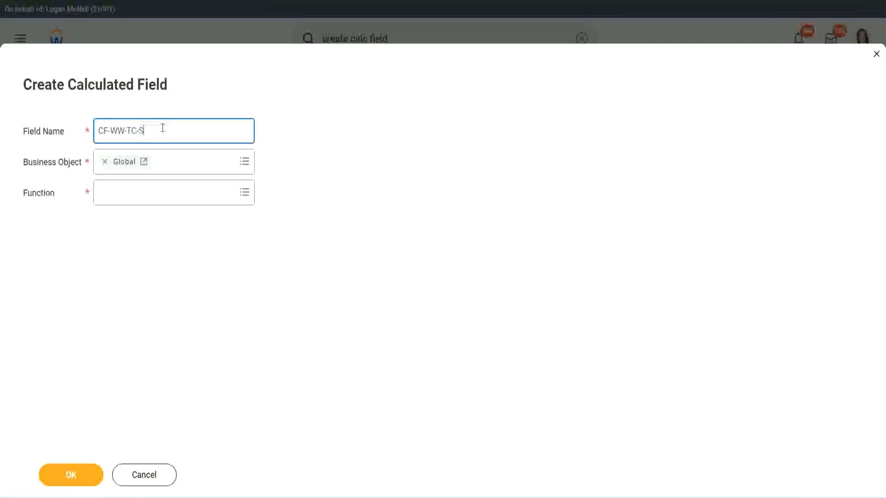
text(enior)
- Choose Text Constant as the function for CF-WW-TC-Senior
click(142, 201)
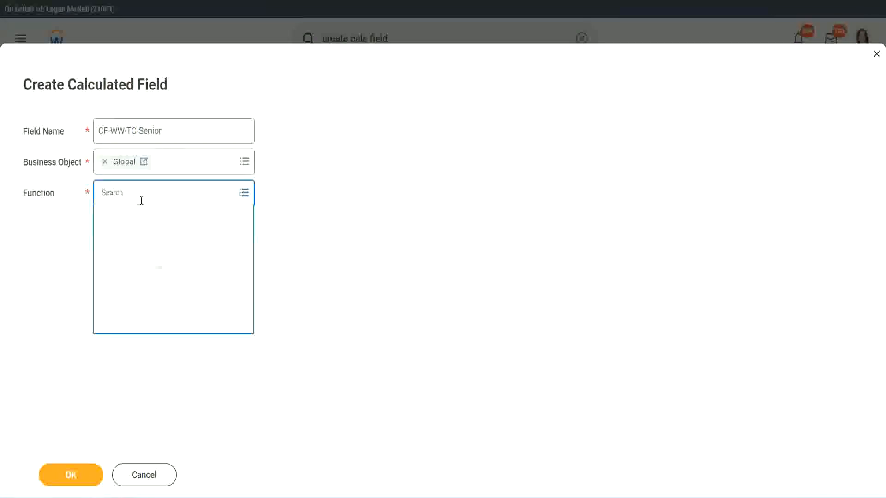
text(tc)
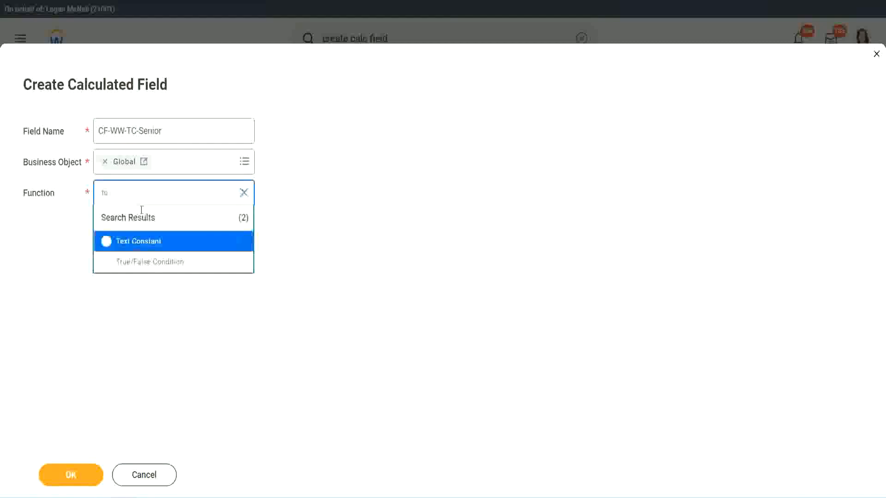
click(137, 240)
- Set the text constant to Senior and save the field as the third condition's return value
click(82, 480)
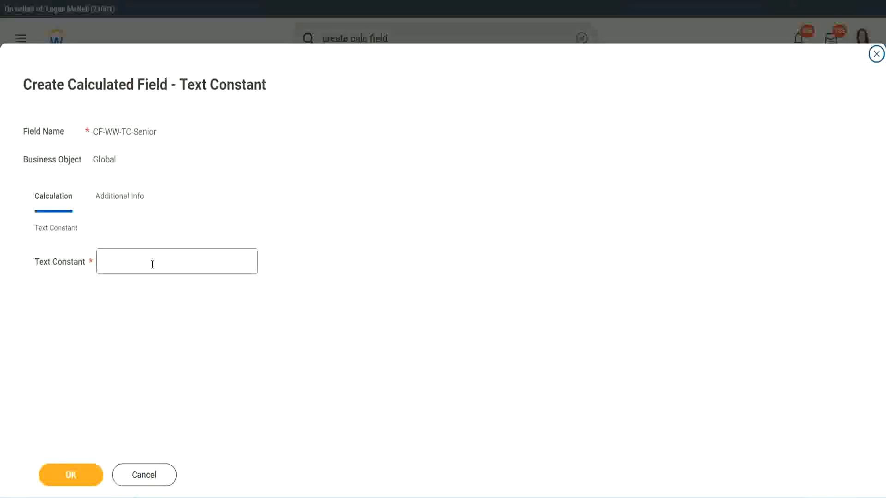
click(150, 258)
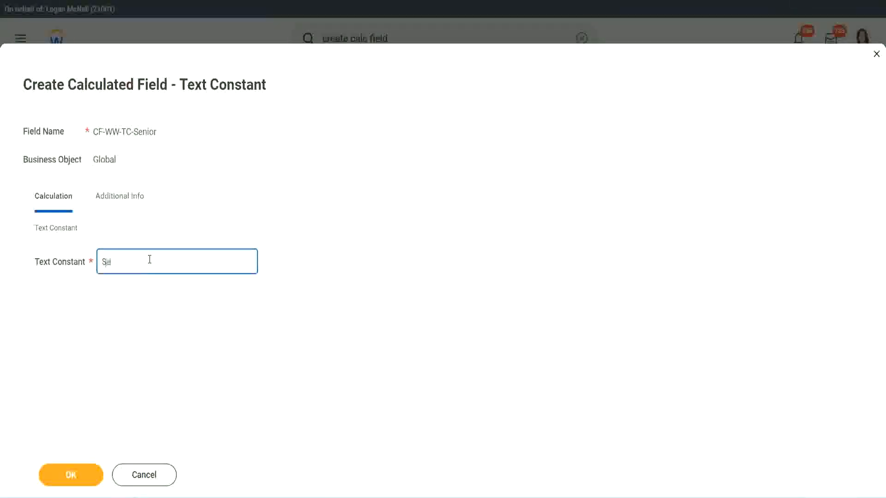
click(87, 468)
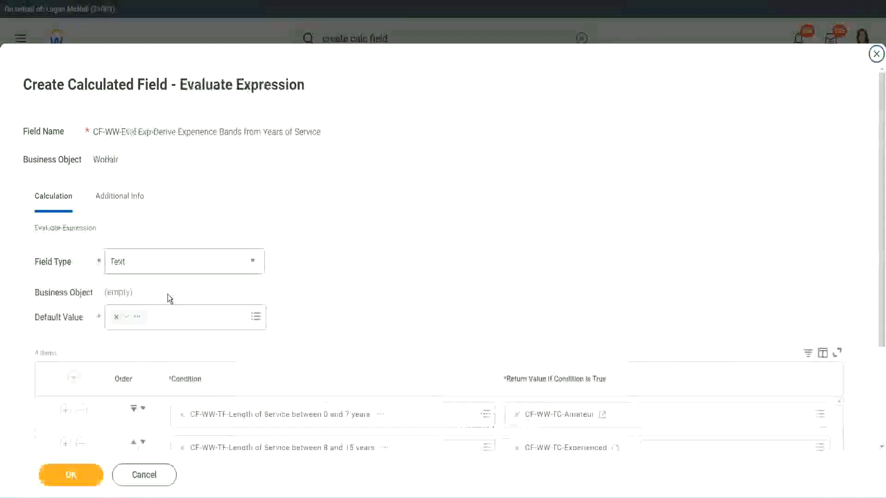
- Copy the CF-WW-TC-Senior name and paste it into a new calculated field for the greater than 31 years return value
scroll(640, 336, down, 3)
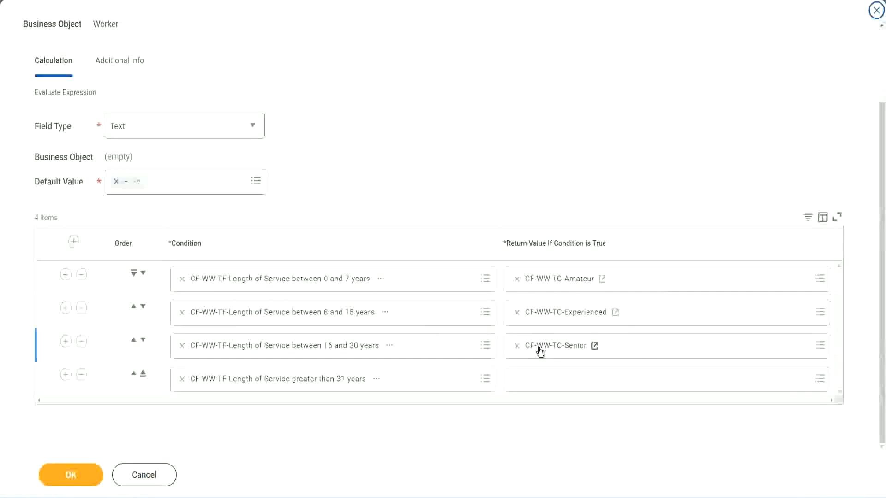
right_click(538, 348)
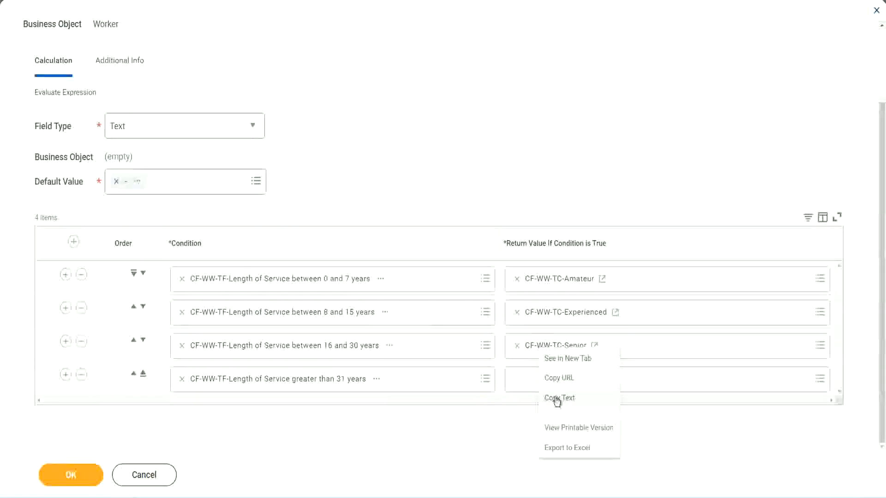
click(540, 395)
click(540, 386)
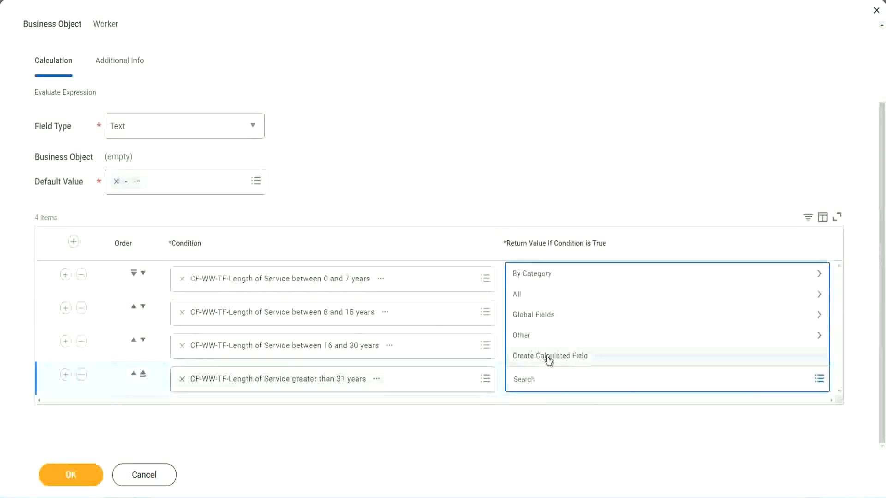
click(548, 359)
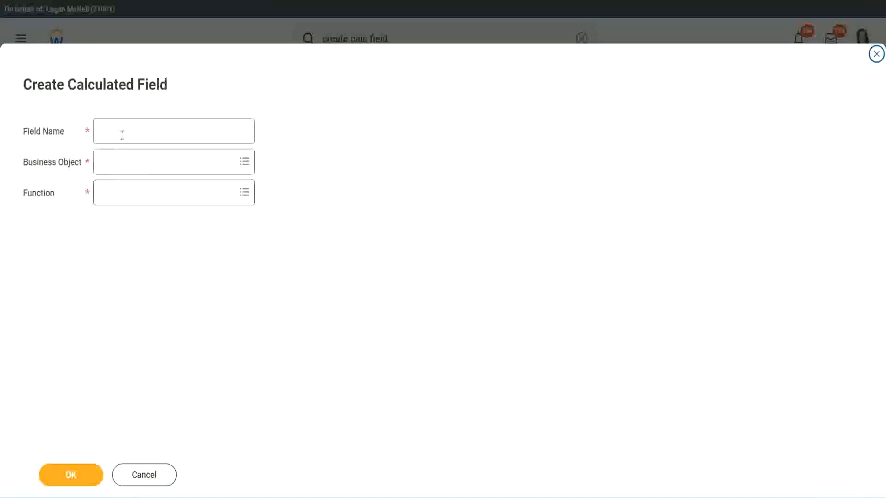
click(122, 134)
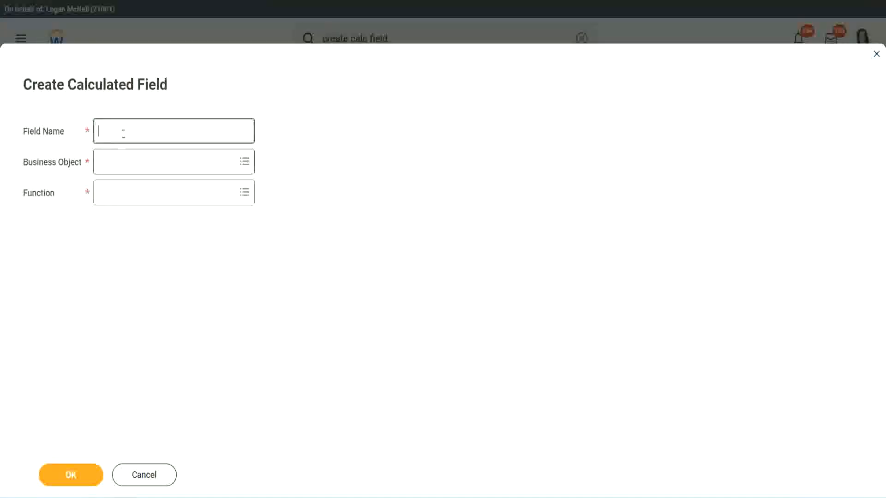
text(CF-WW-TC-Senior)
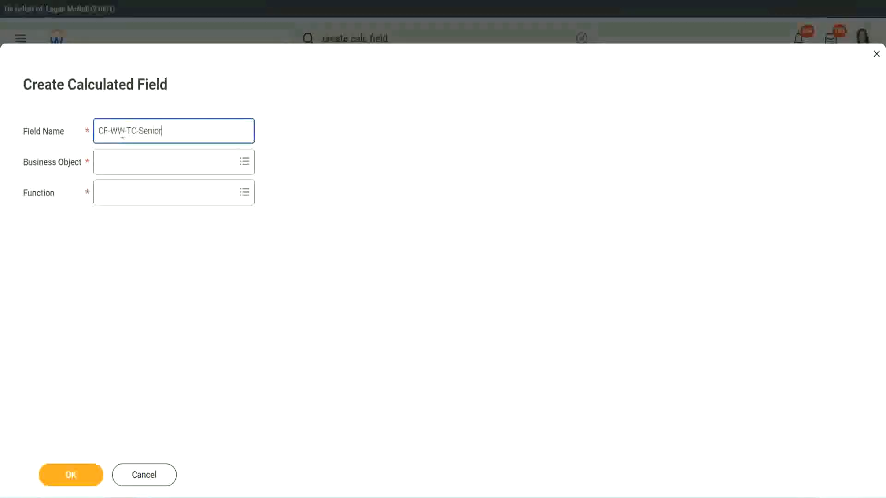
- Change the new field's name to CF-WW-TC-Legend and set its business object to Global
key(ctrl+shift+Left)
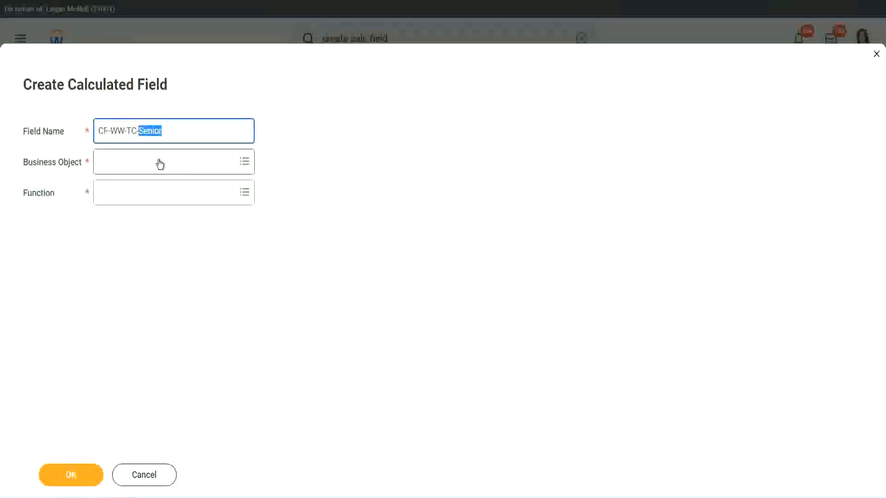
text(Legend)
click(125, 168)
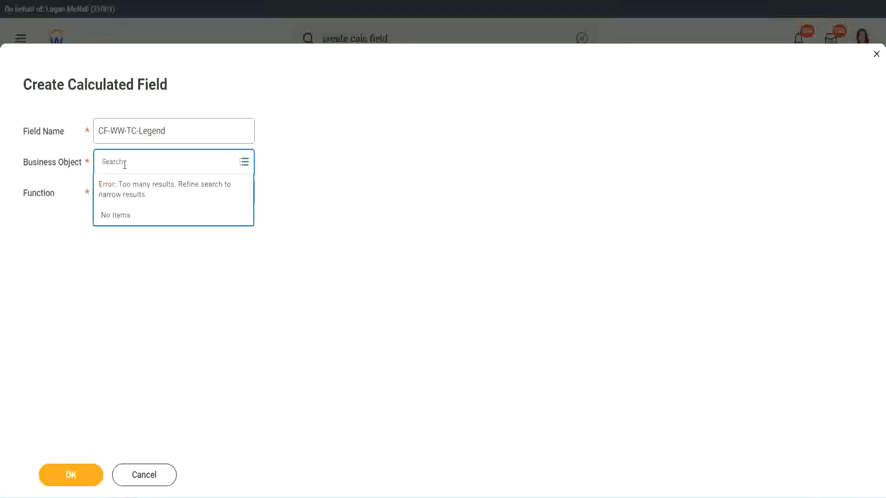
text(W)
text(lo)
text(bal)
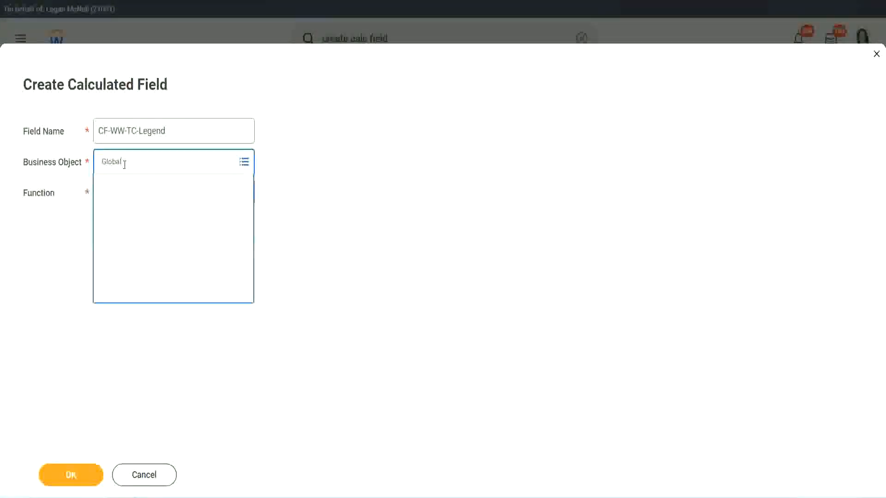
click(127, 211)
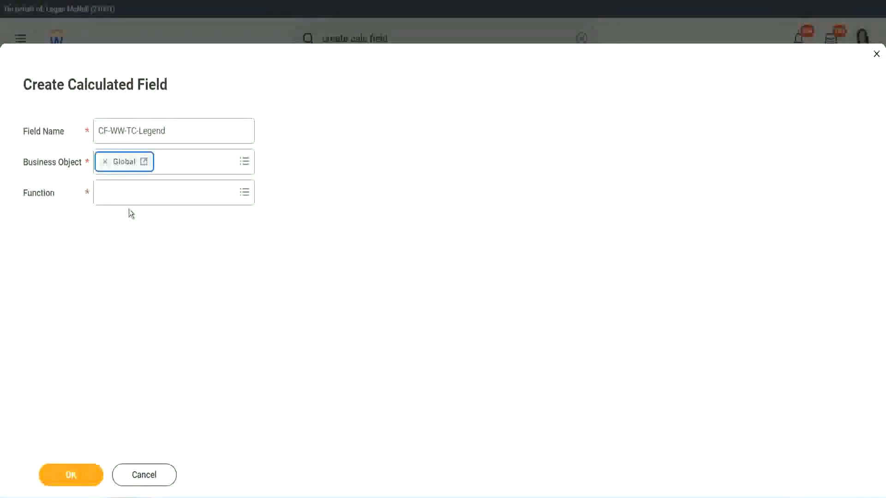
- Choose Text Constant as the function for CF-WW-TC-Legend
click(127, 194)
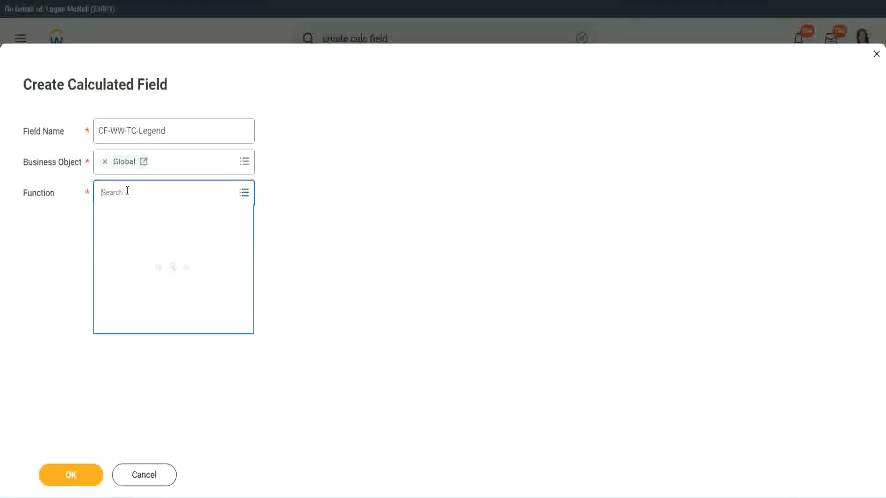
text(tc)
key(Return)
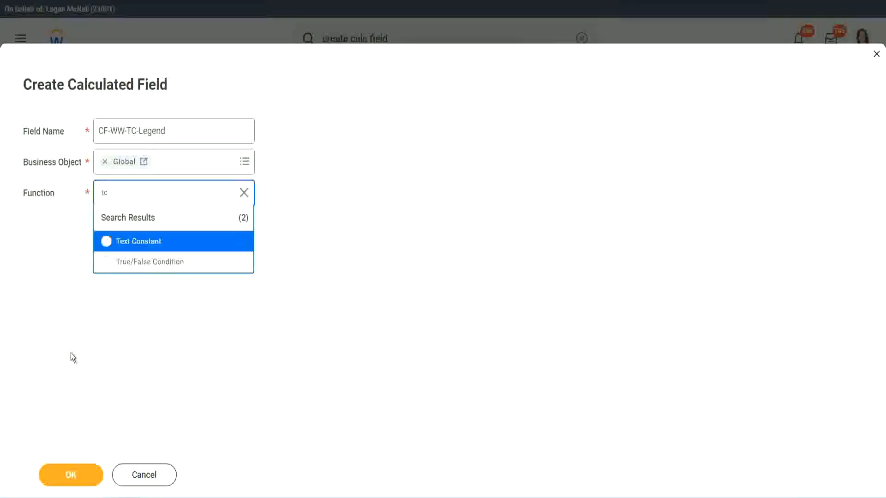
click(163, 248)
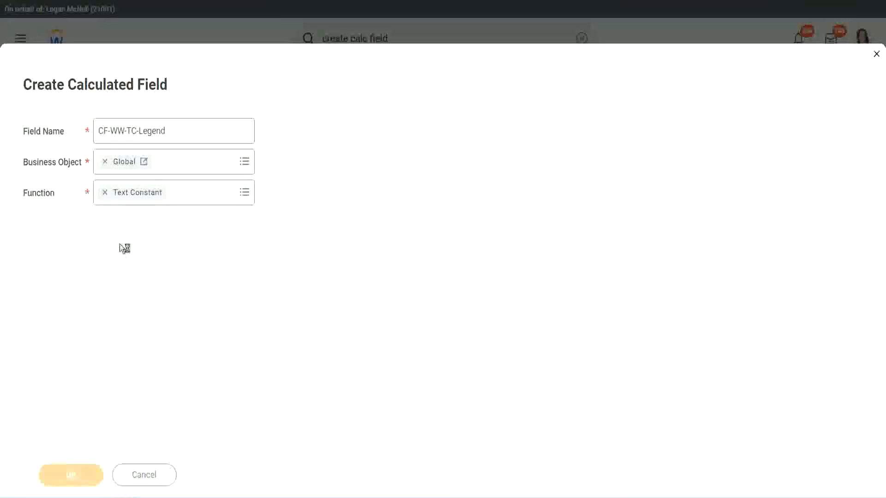
- Set the text constant to Legend and save the field as the fourth condition's return value
click(114, 262)
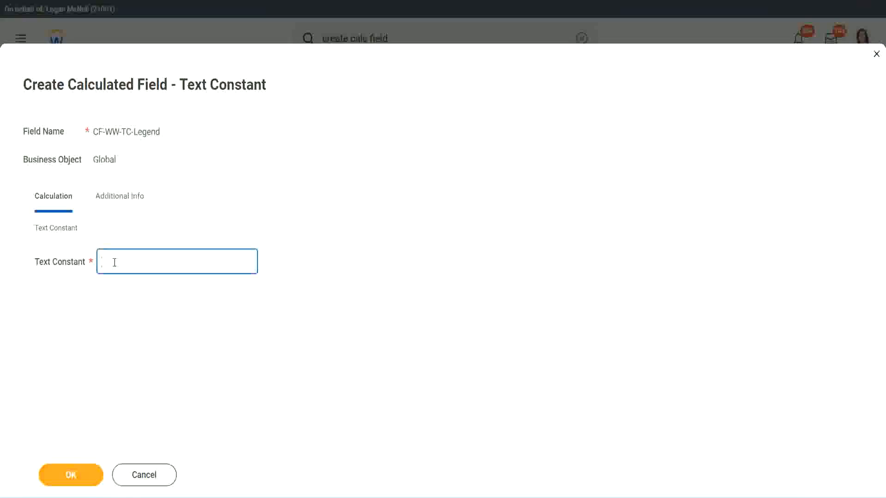
text(Legend)
click(74, 476)
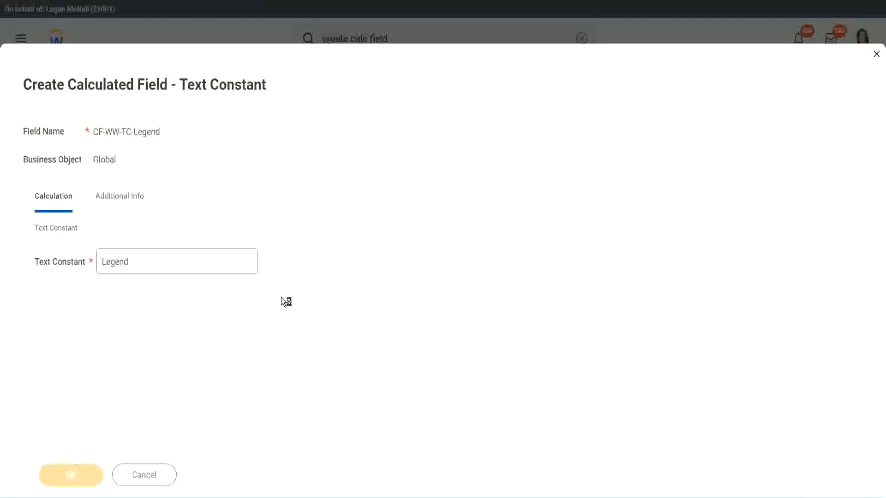
- Save the Evaluate Expression calculated field with its four length-of-service conditions and return values
scroll(469, 248, down, 3)
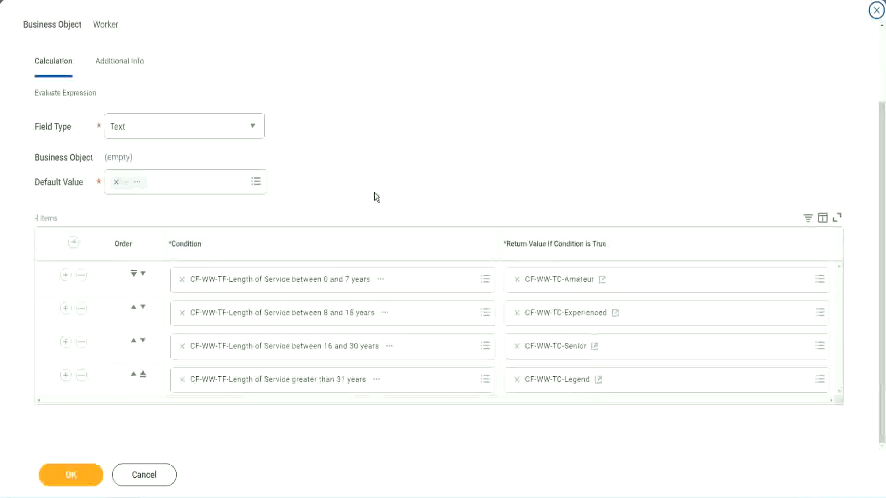
scroll(375, 185, up, 1)
scroll(375, 184, up, 1)
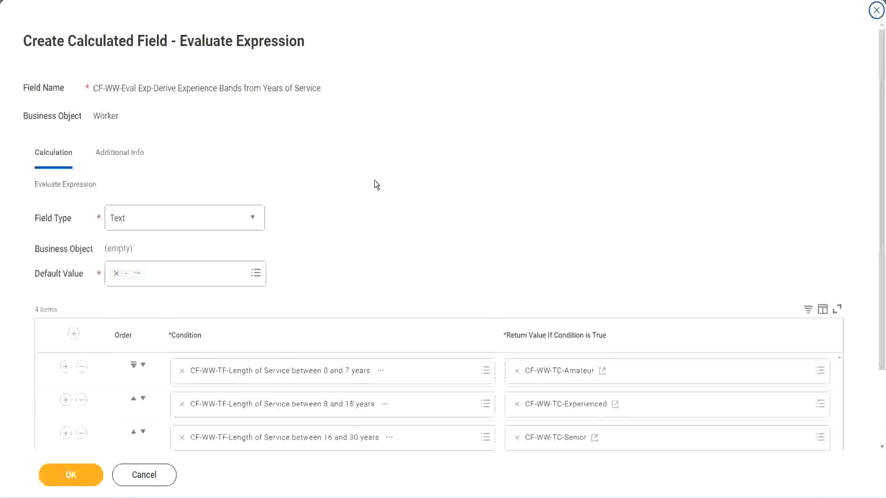
scroll(374, 184, down, 2)
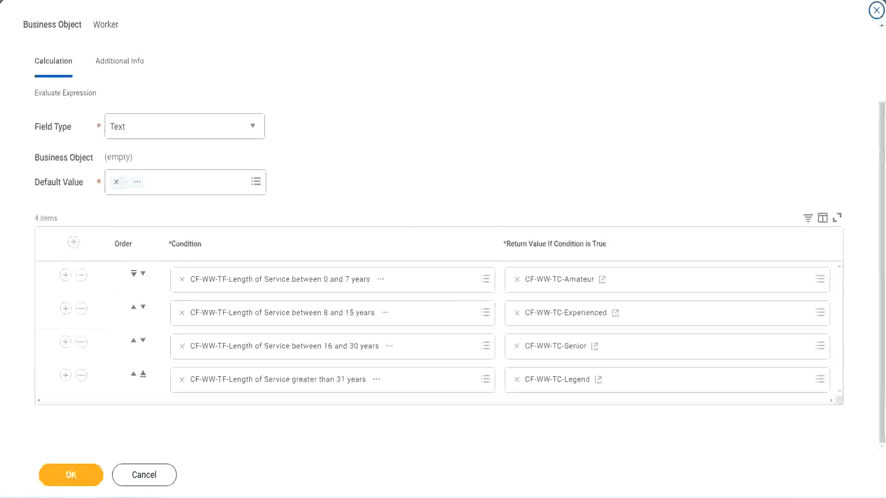
drag(567, 130, 574, 223)
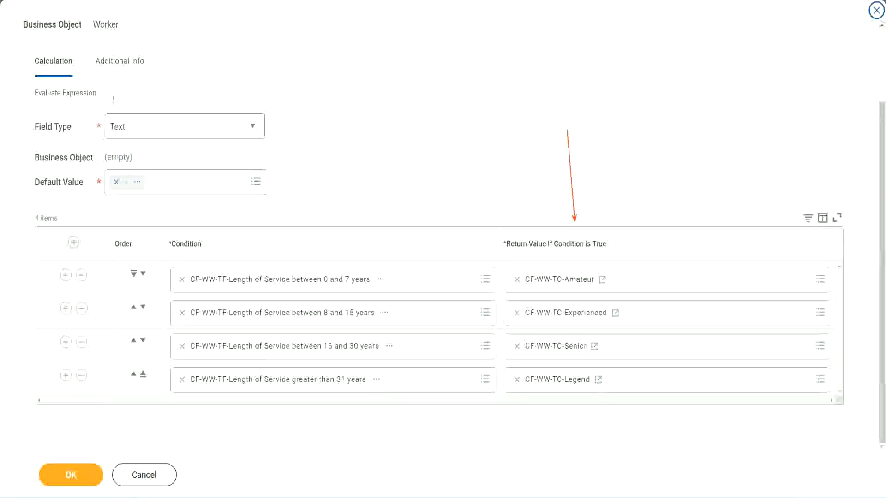
drag(110, 79, 113, 111)
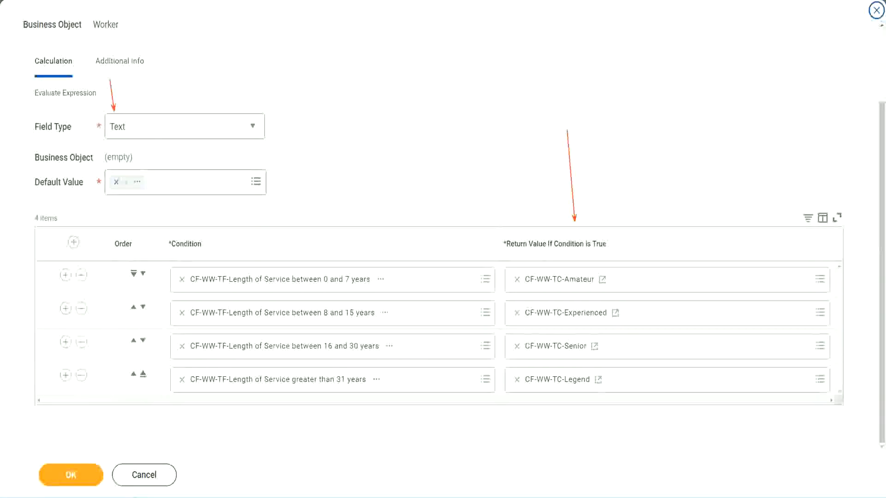
click(74, 474)
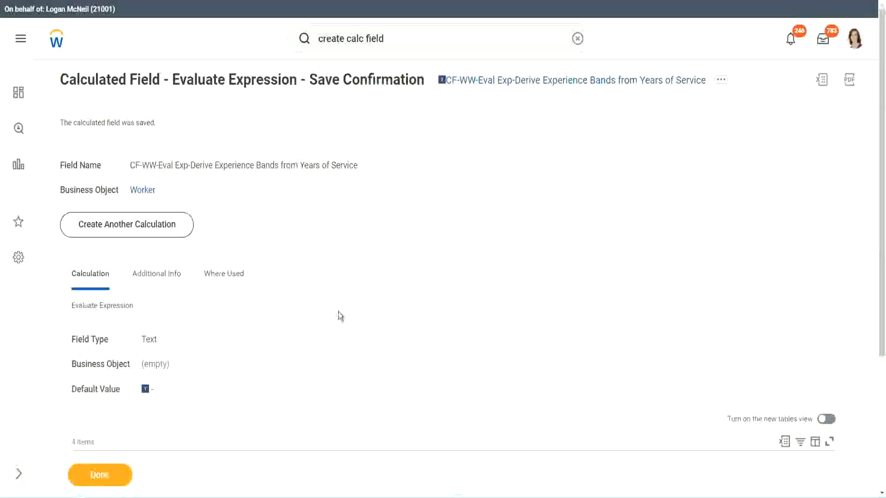
- Copy the name of the saved CF-WW-Eval Exp-Derive Experience Bands from Years of Service field
scroll(340, 316, down, 4)
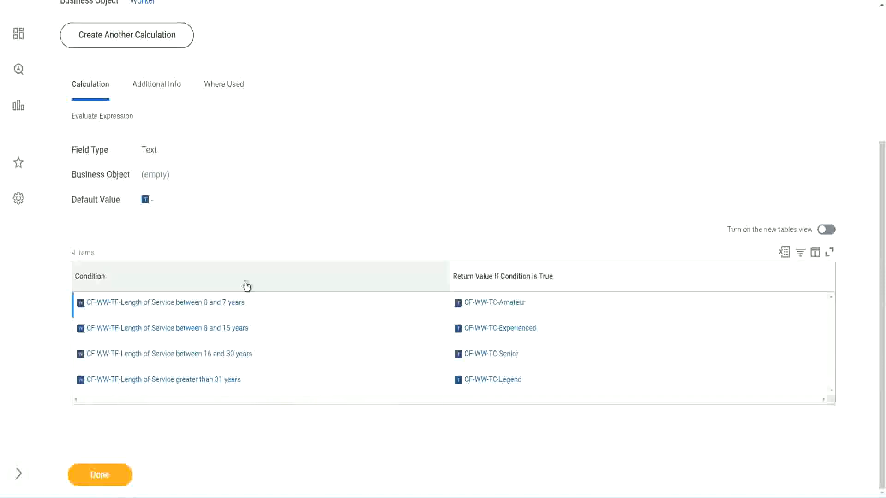
scroll(247, 285, up, 4)
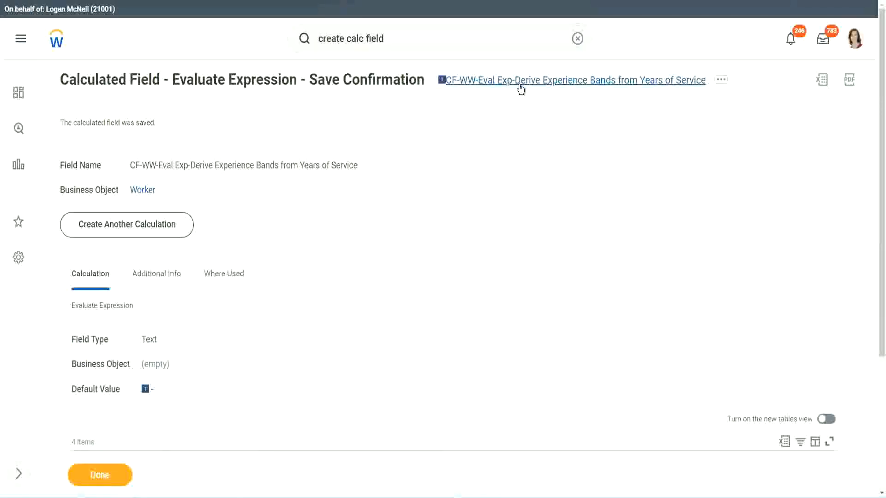
click(544, 139)
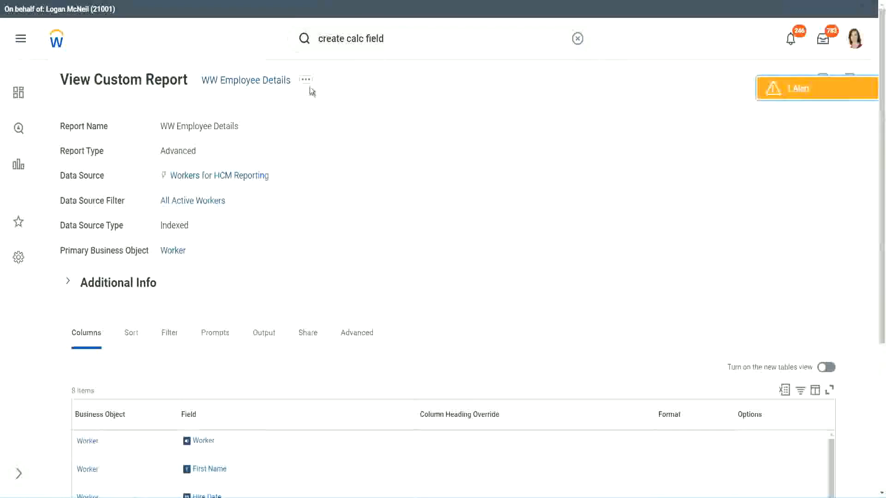
- Open the WW Employee Details custom report for editing
click(307, 83)
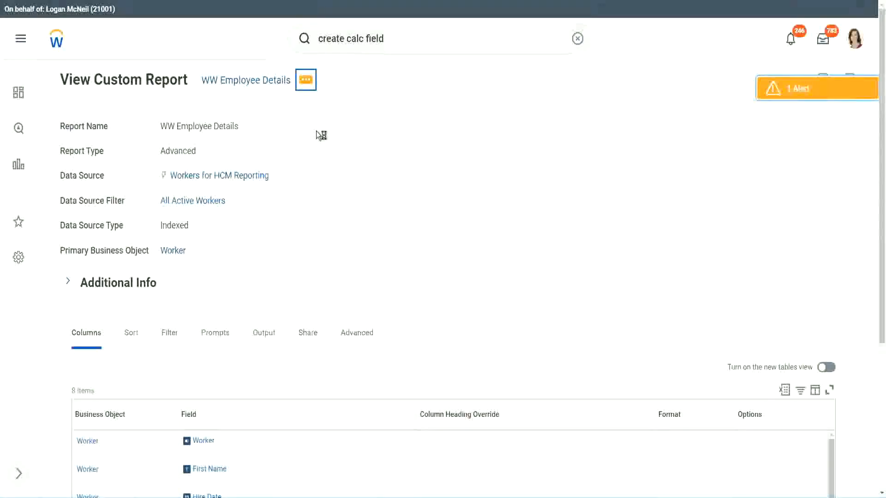
mouse_move(361, 132)
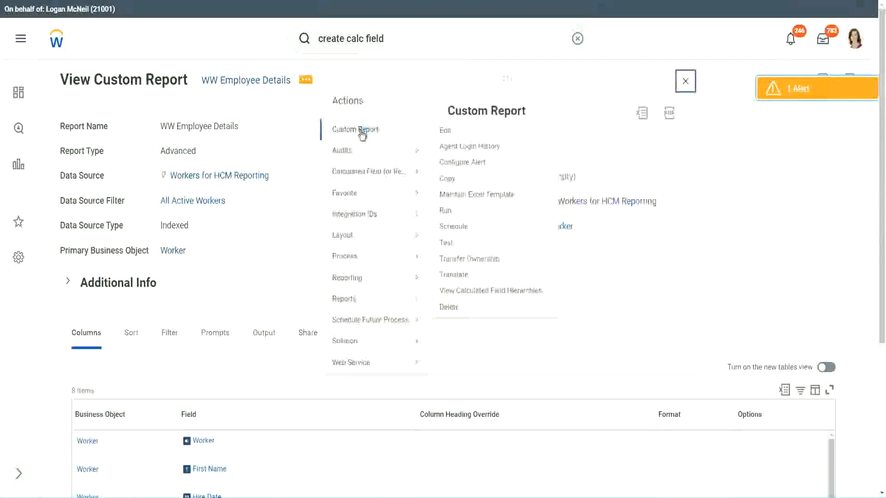
click(446, 131)
- Replace the Years of Service substring column with a last Worker column using CF-WW-Eval Exp-Derive Experience Bands from Years of Service
scroll(323, 200, down, 4)
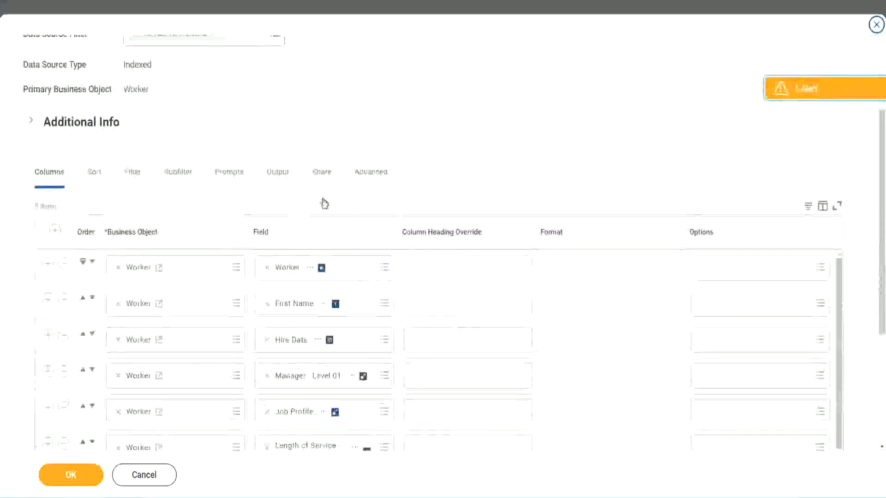
scroll(325, 203, down, 2)
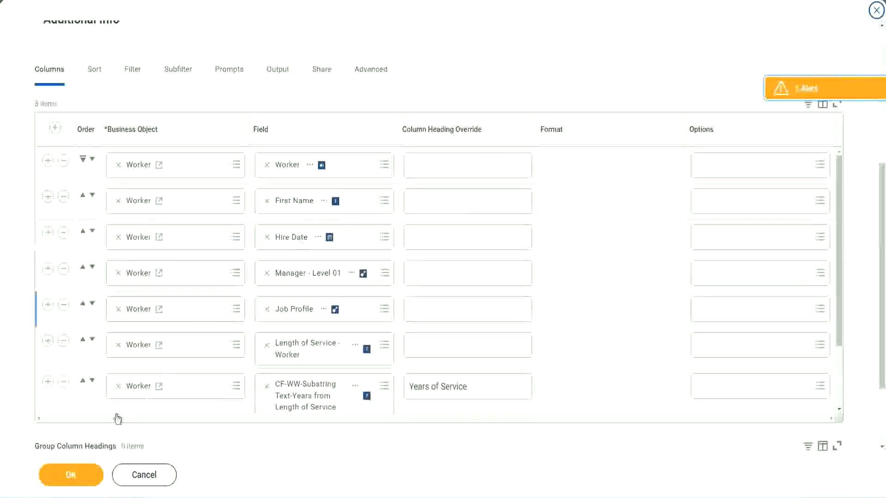
click(48, 382)
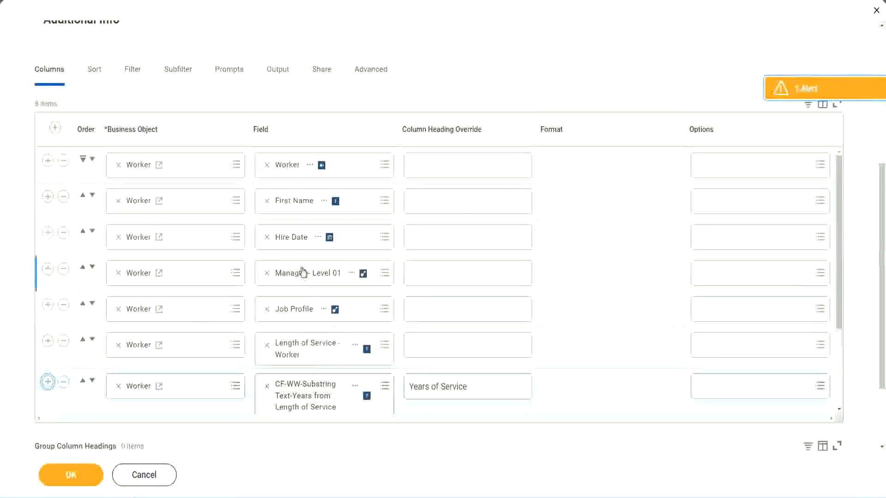
scroll(464, 302, down, 2)
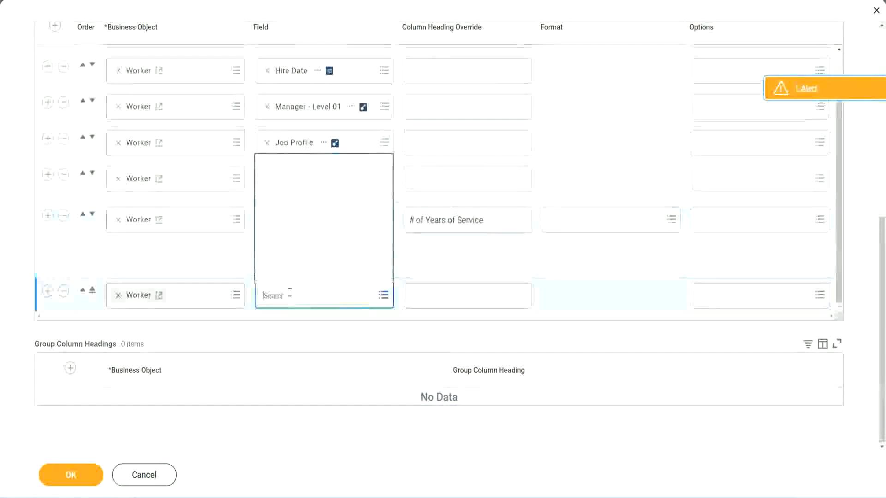
key(ctrl+v)
key(Return)
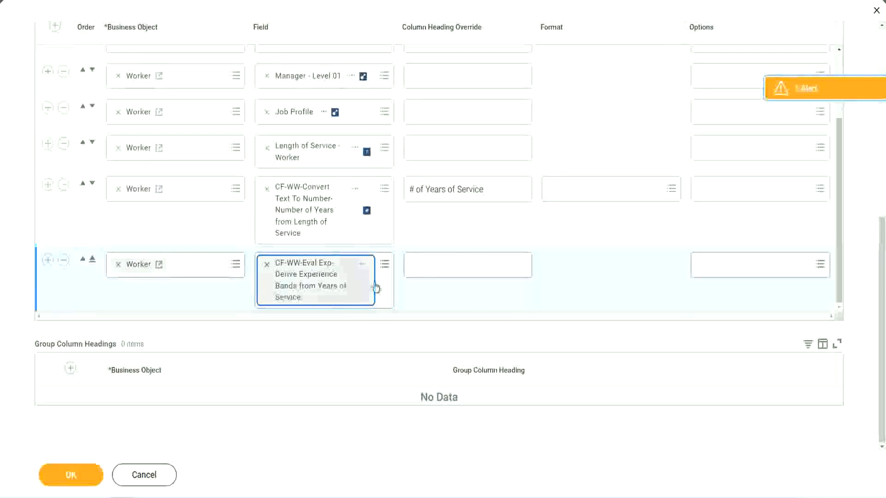
- Set the new column's heading override to Experience Bands and save the report
click(451, 265)
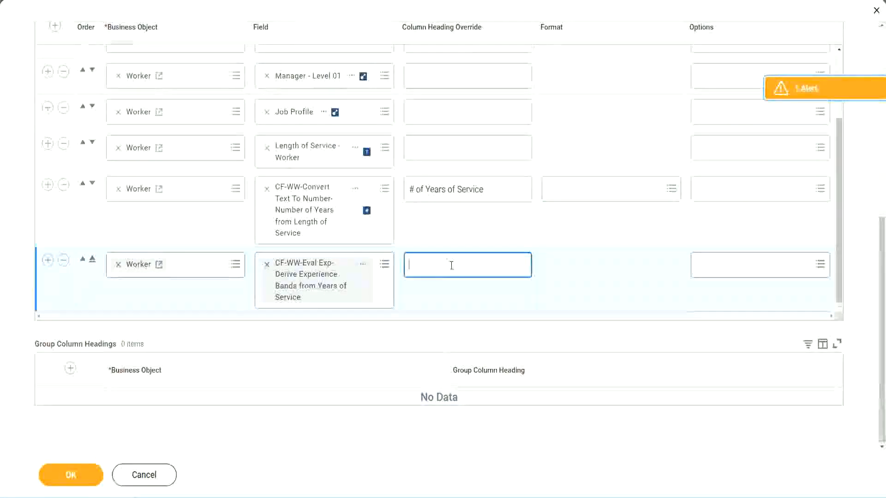
text(E)
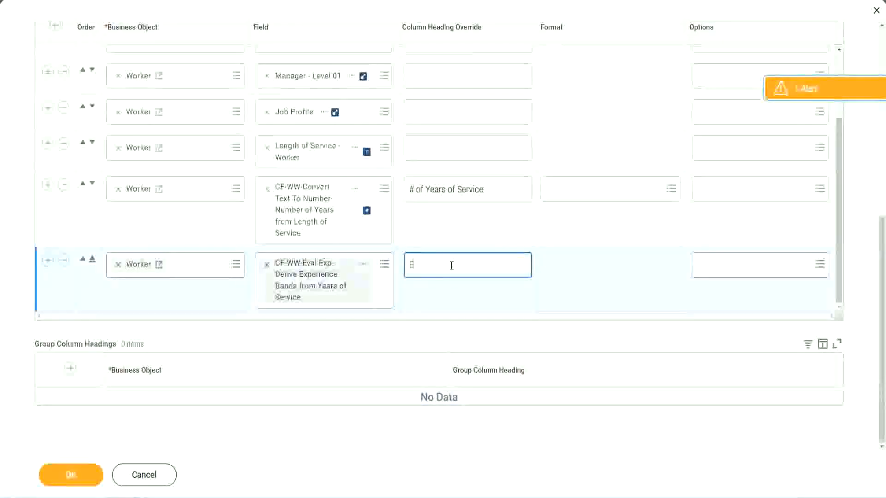
text(xperience Bands)
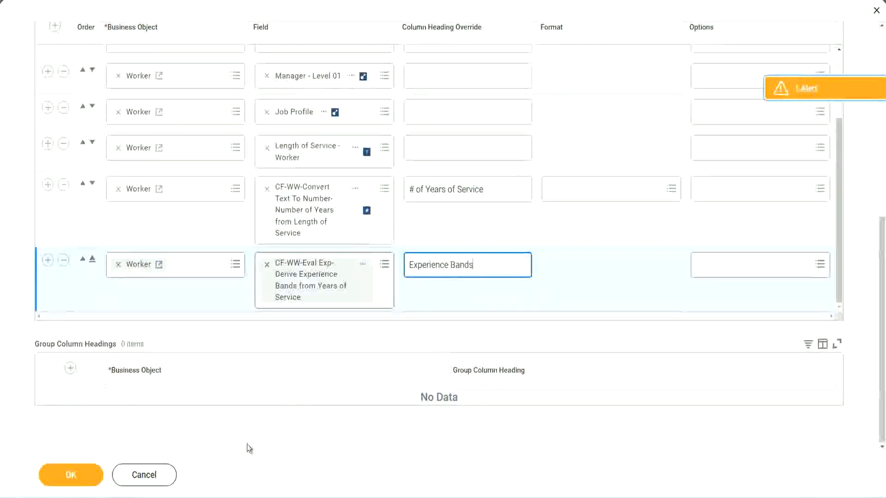
click(85, 475)
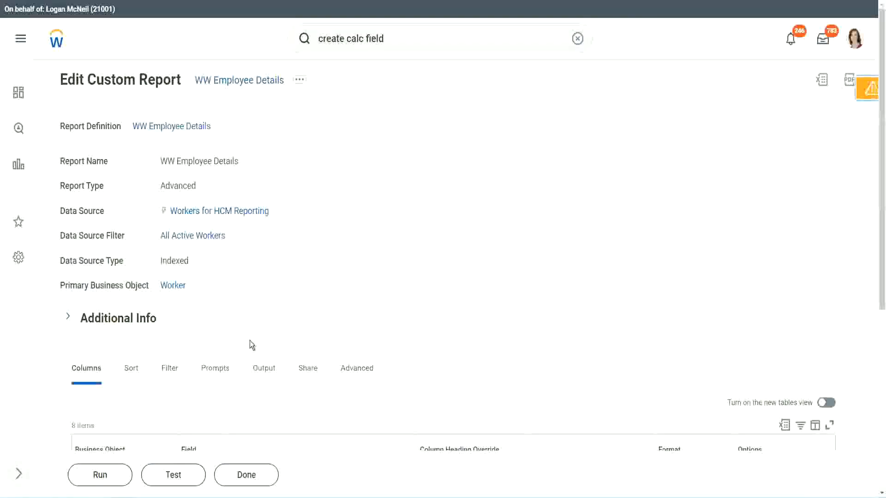
- Run the WW Employee Details report with the Worker Types, Employee Type and Contingent Worker Type prompts left empty
scroll(276, 312, down, 5)
click(104, 475)
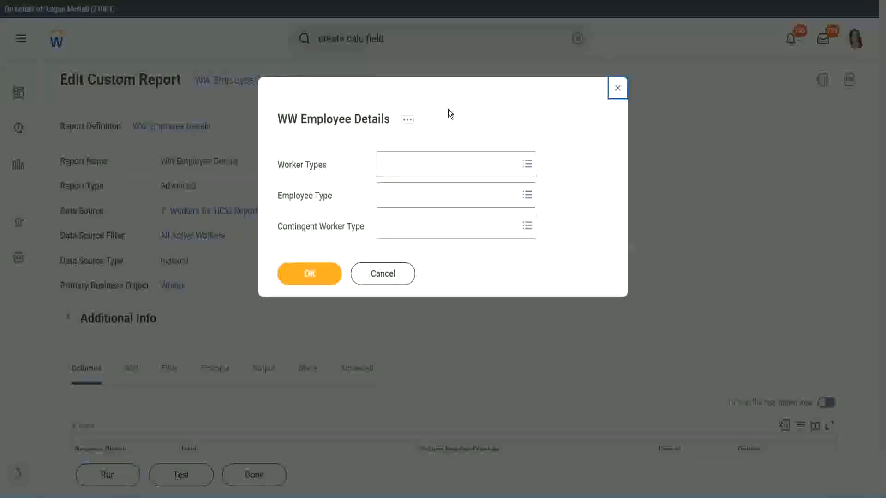
click(309, 273)
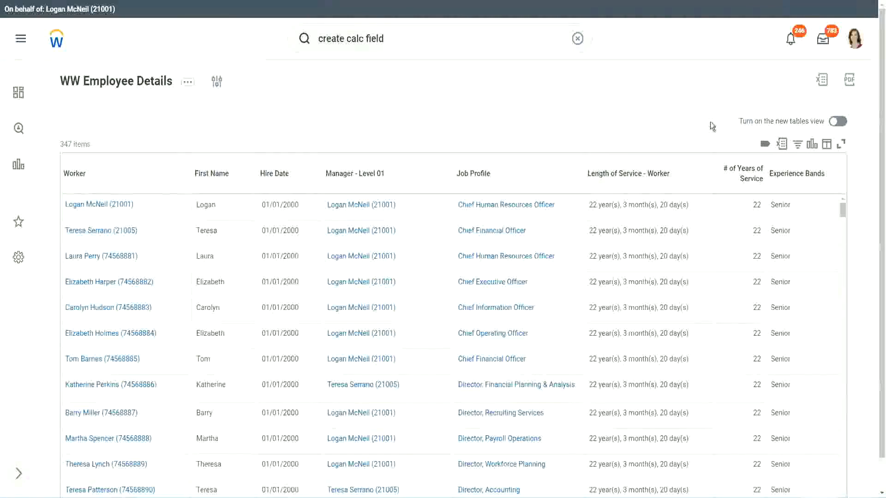
- Compare the first worker's years of service with the 16 - 30 years Senior range in the Notepad++ band notes
scroll(709, 121, down, 1)
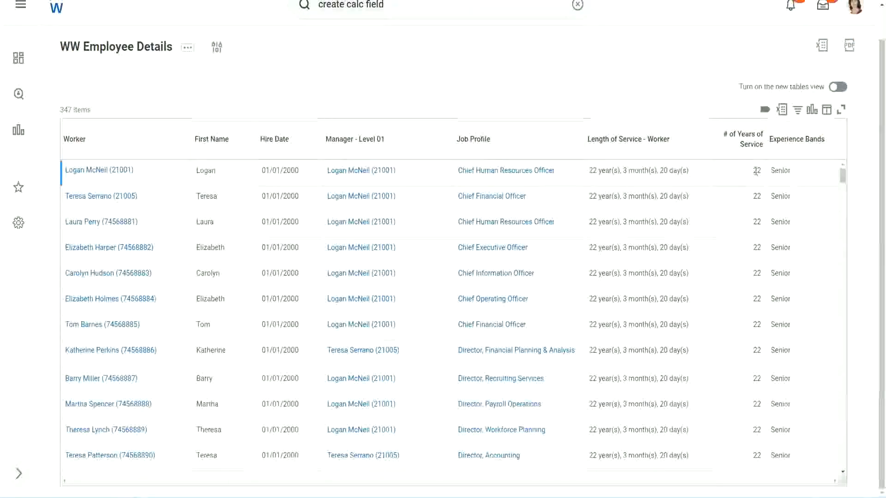
double_click(758, 171)
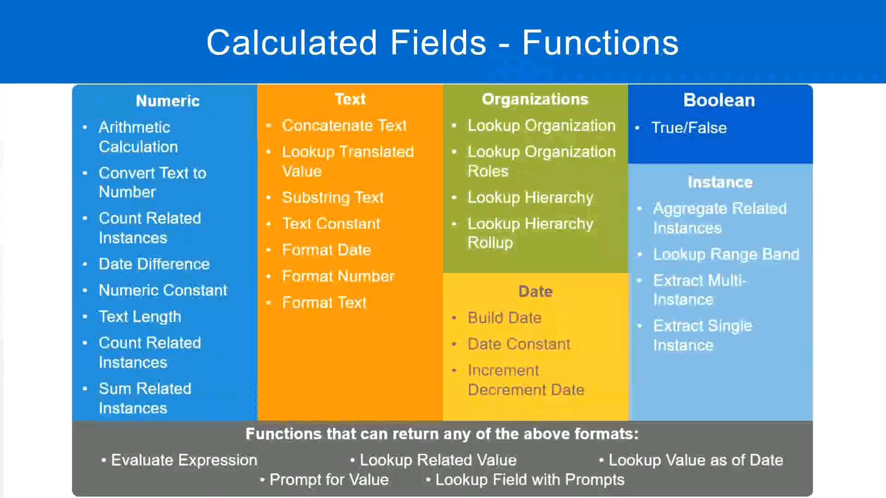
key(alt+Tab)
click(225, 162)
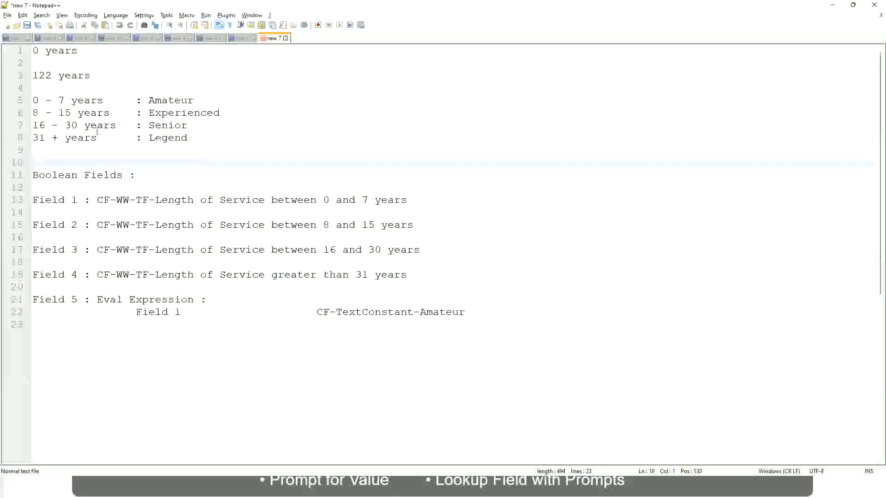
click(149, 125)
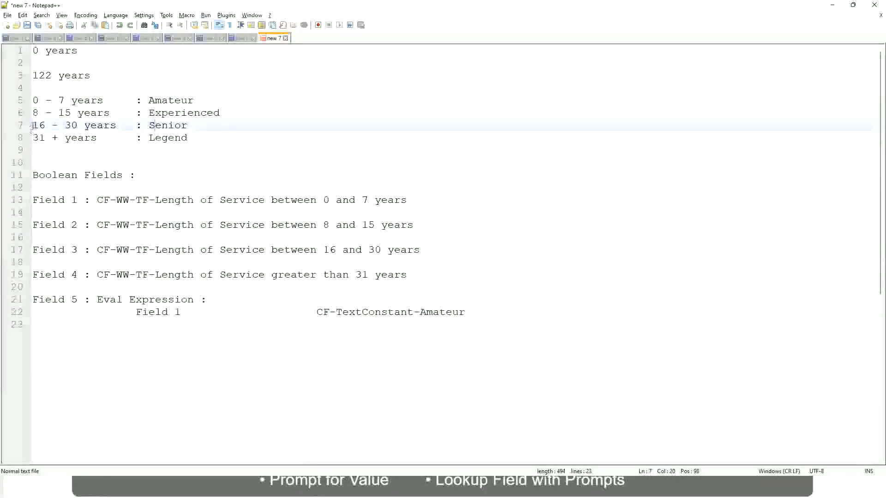
drag(32, 125, 86, 126)
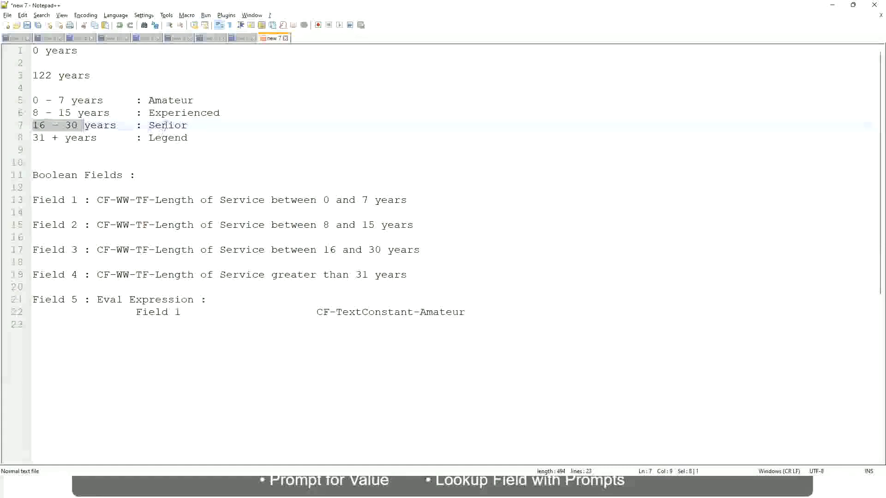
double_click(165, 125)
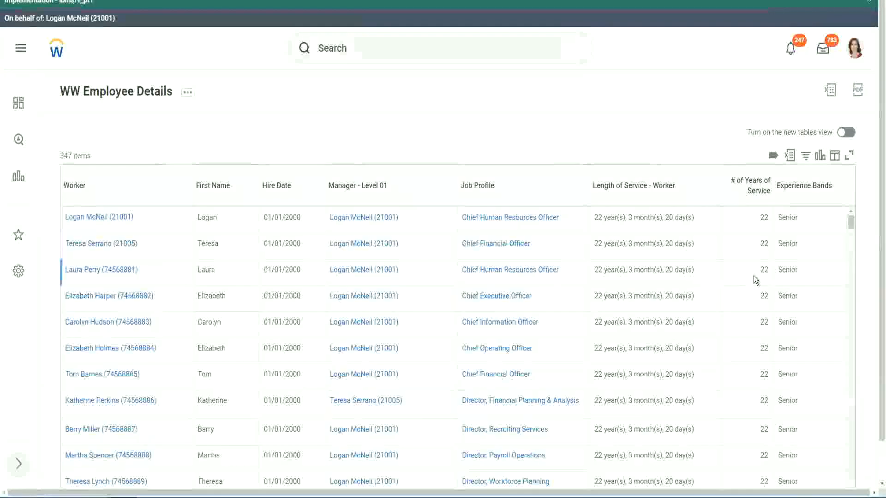
- Examine the report rows to check each worker's Experience Bands value against the # of Years of Service column
scroll(757, 280, down, 2)
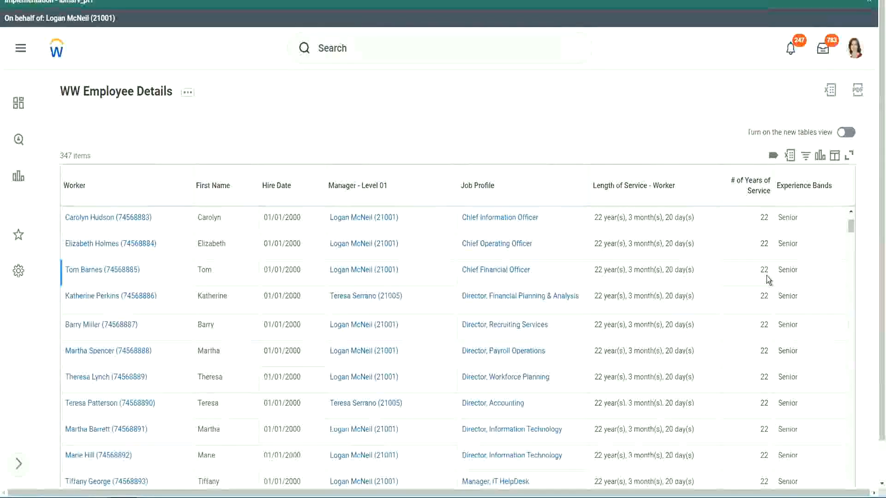
scroll(764, 279, down, 5)
scroll(771, 306, down, 5)
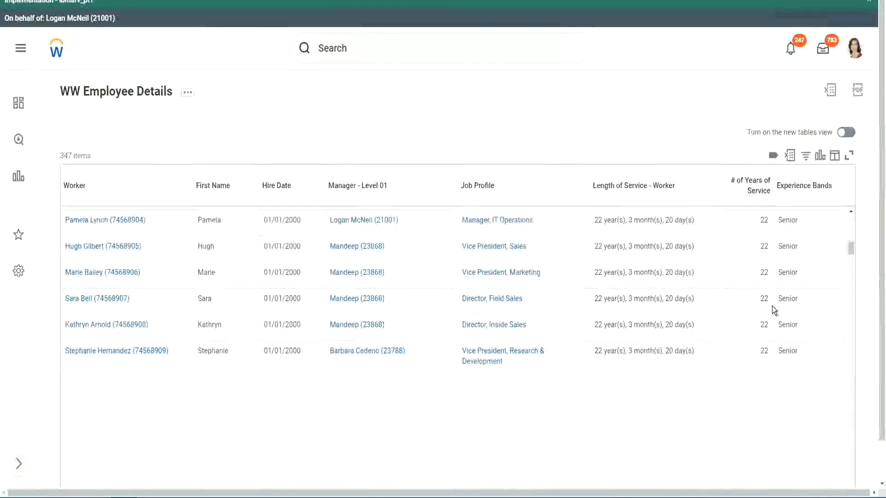
scroll(784, 318, down, 1)
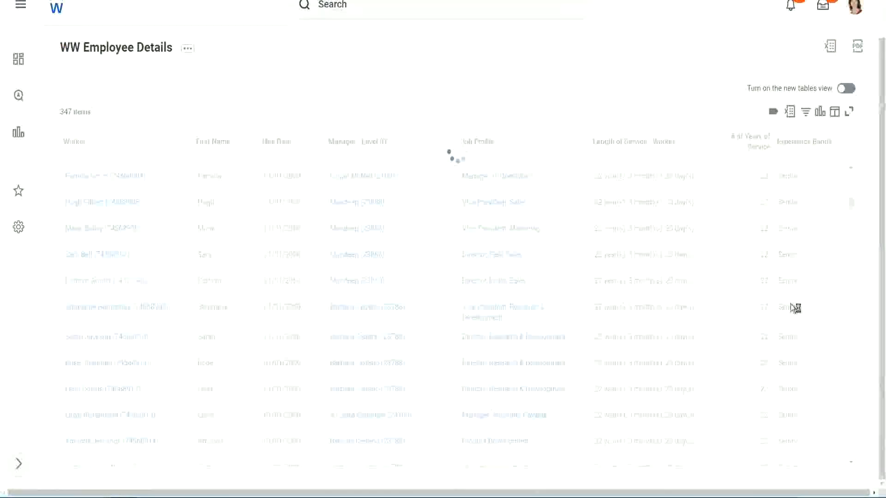
scroll(821, 261, down, 5)
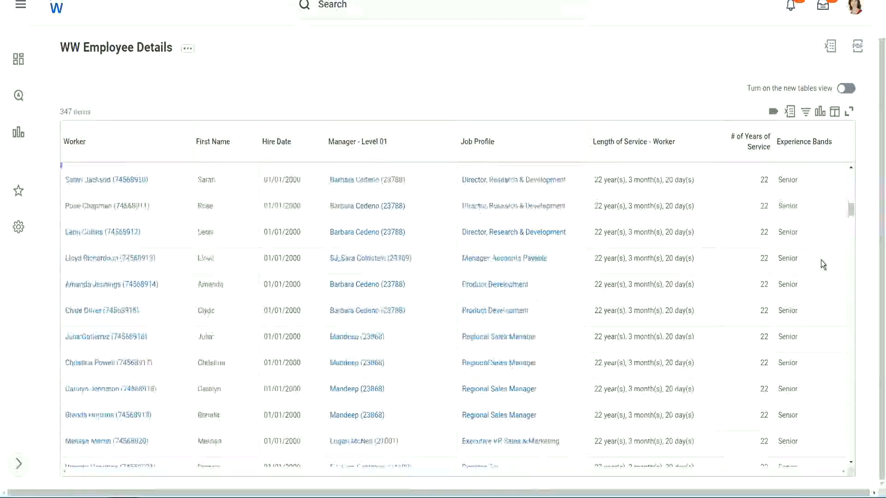
scroll(821, 261, down, 3)
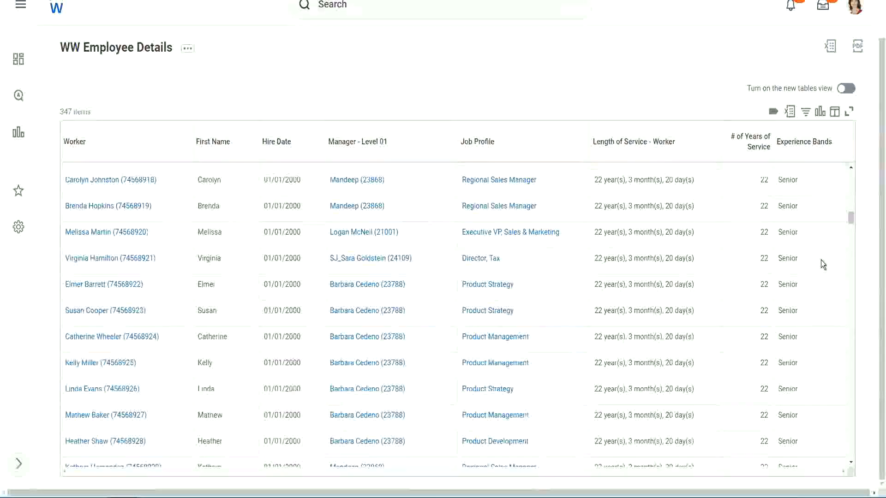
scroll(820, 259, down, 8)
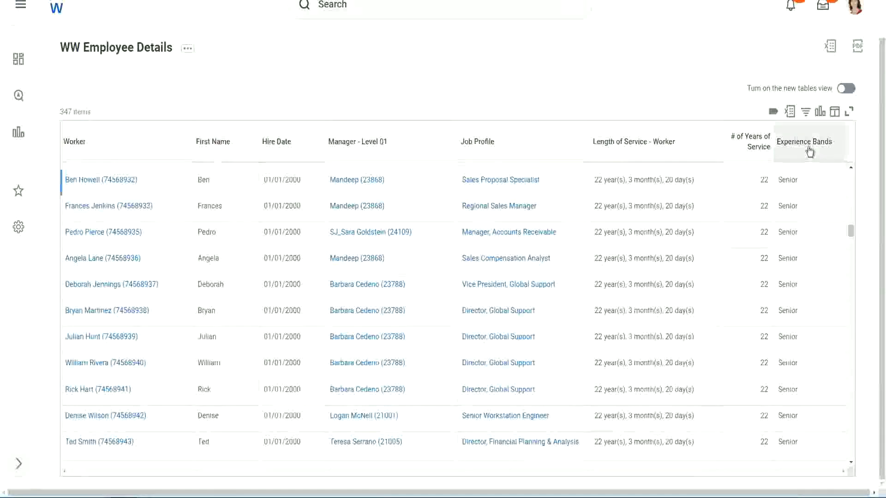
- Filter the Experience Bands column for values containing Amateur
click(809, 151)
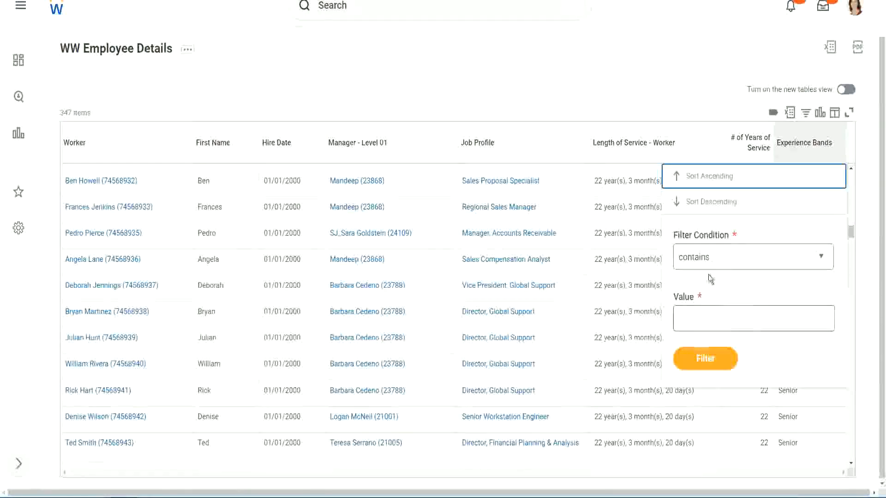
click(702, 309)
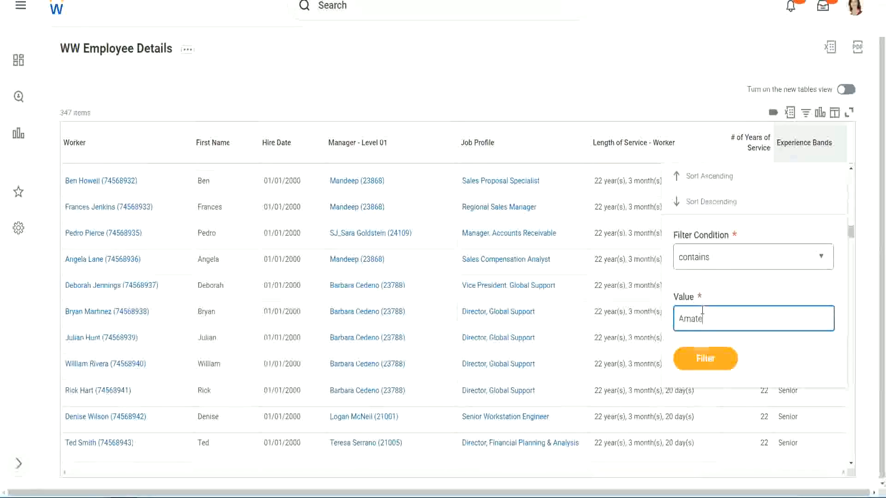
click(701, 363)
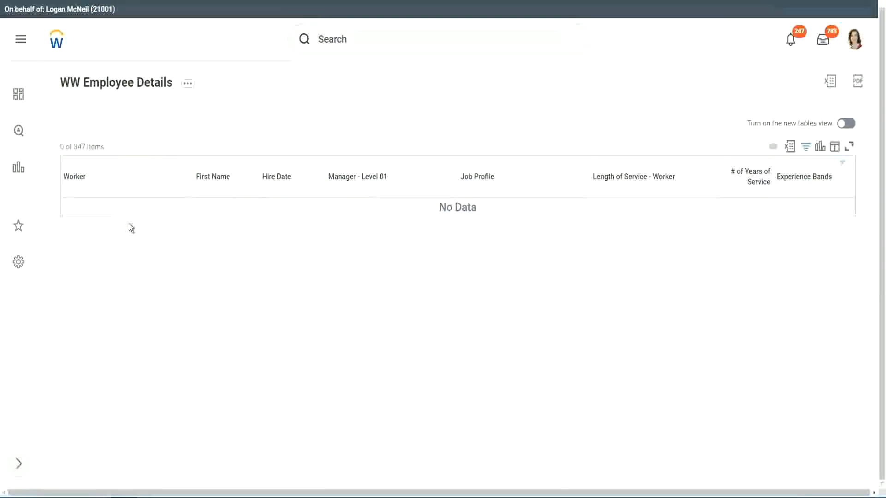
- Change the Experience Bands column filter to values containing Legend
click(803, 177)
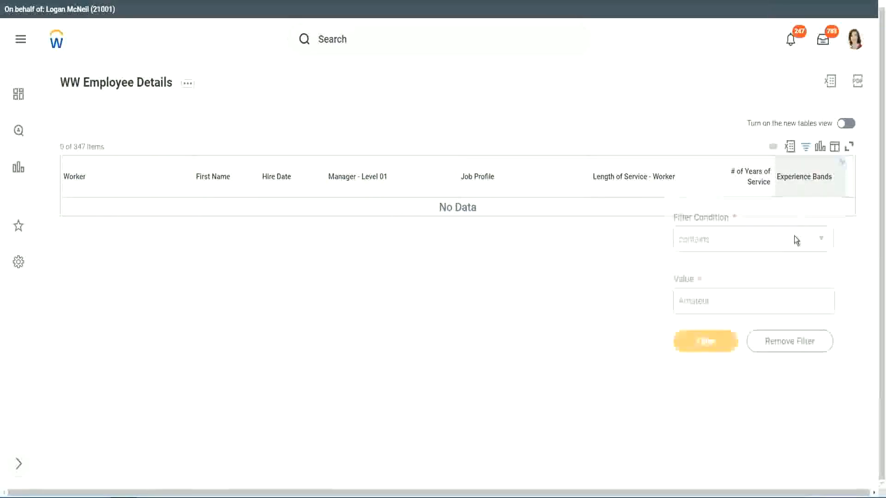
click(714, 299)
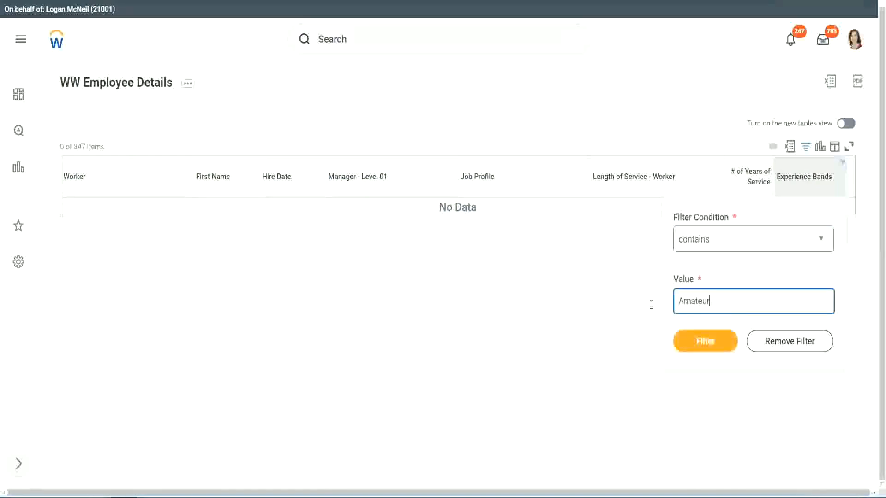
drag(651, 304, 633, 302)
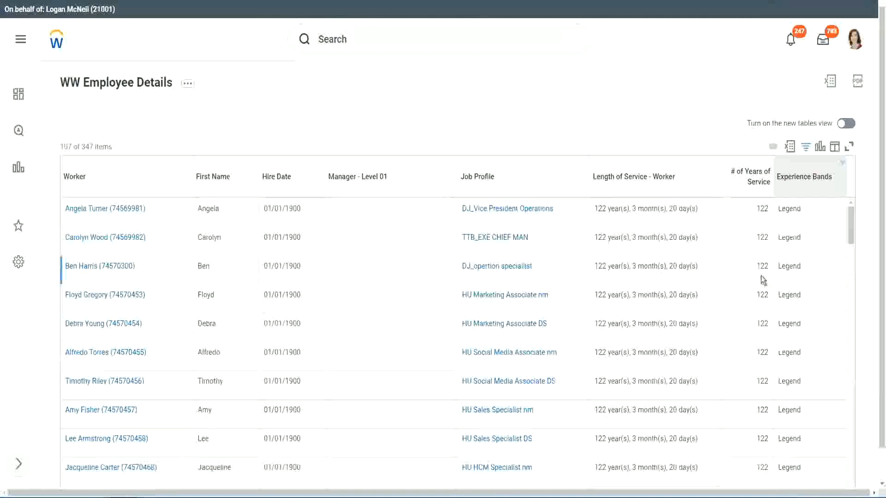
- Examine the hire dates and years of service of the workers in the Legend band down to the end of the list
scroll(760, 276, down, 10)
scroll(760, 275, down, 5)
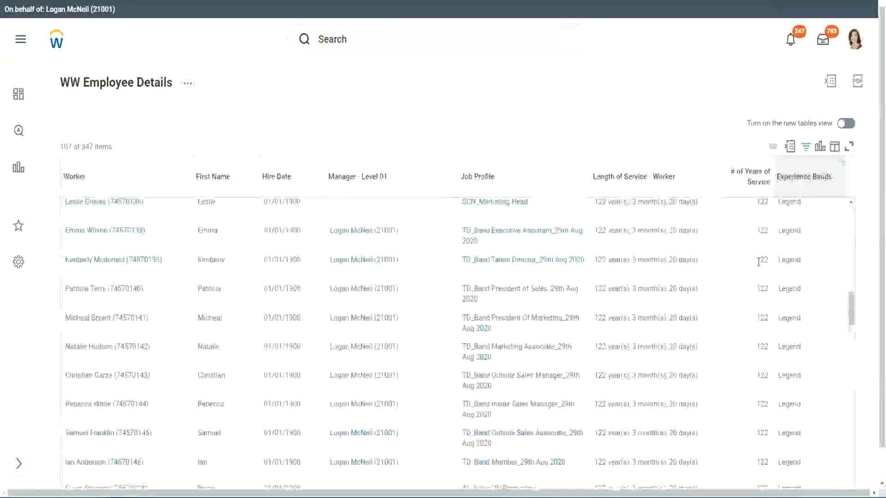
scroll(758, 263, down, 10)
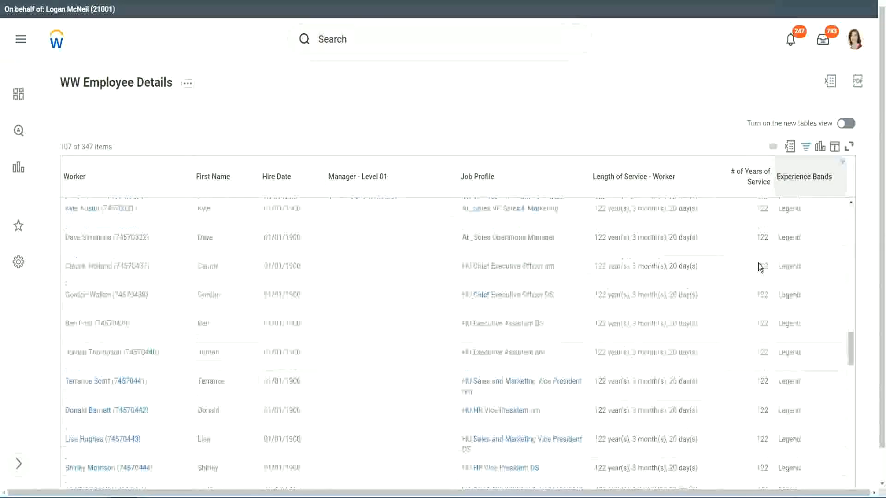
double_click(287, 363)
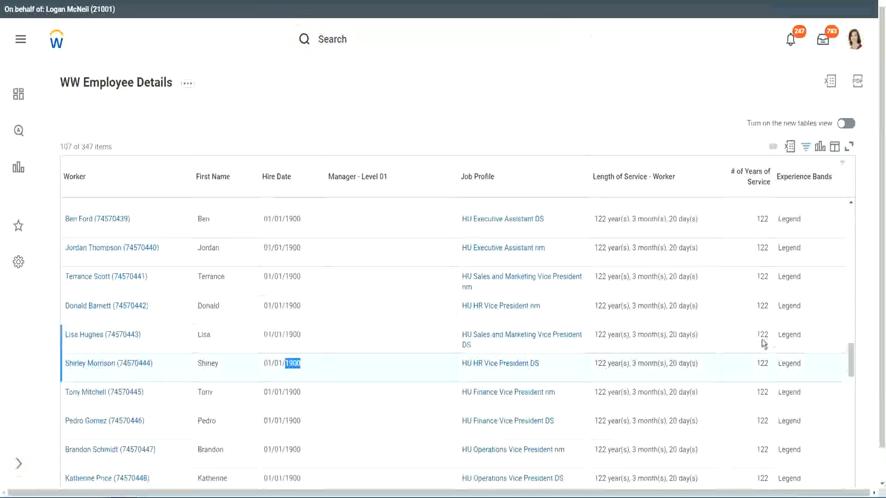
scroll(758, 355, down, 2)
scroll(753, 346, down, 3)
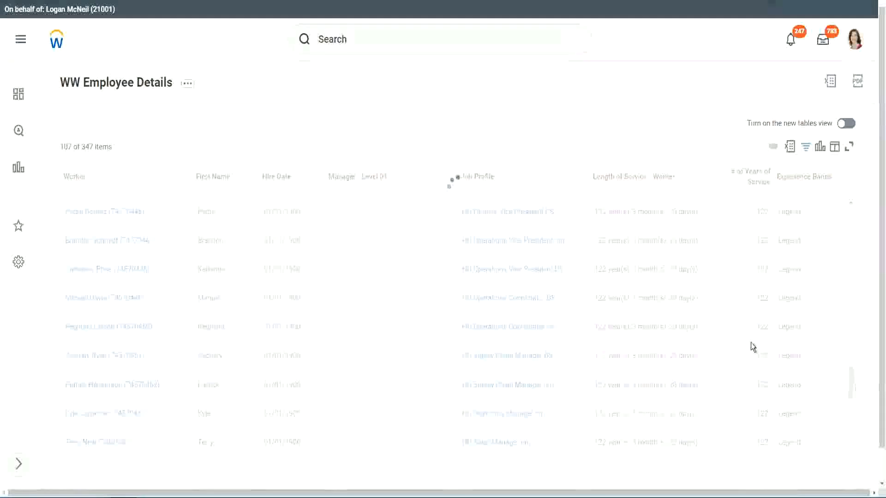
scroll(751, 342, down, 3)
scroll(751, 342, down, 5)
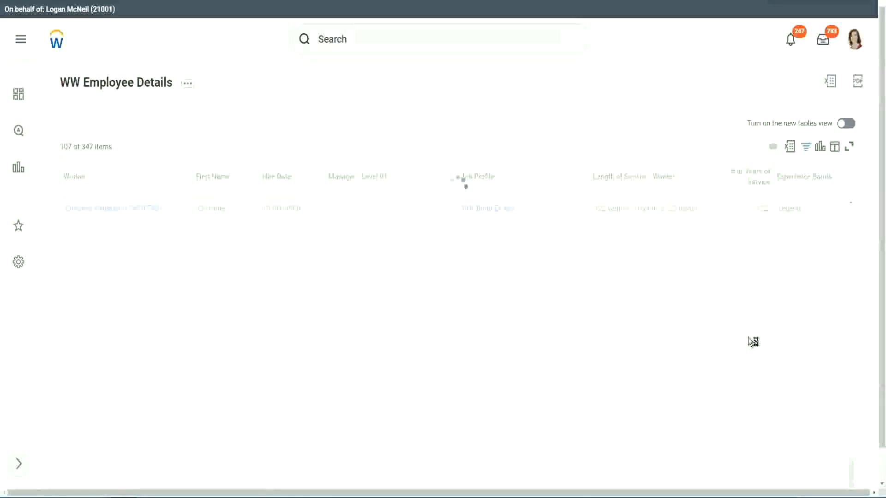
scroll(741, 308, down, 5)
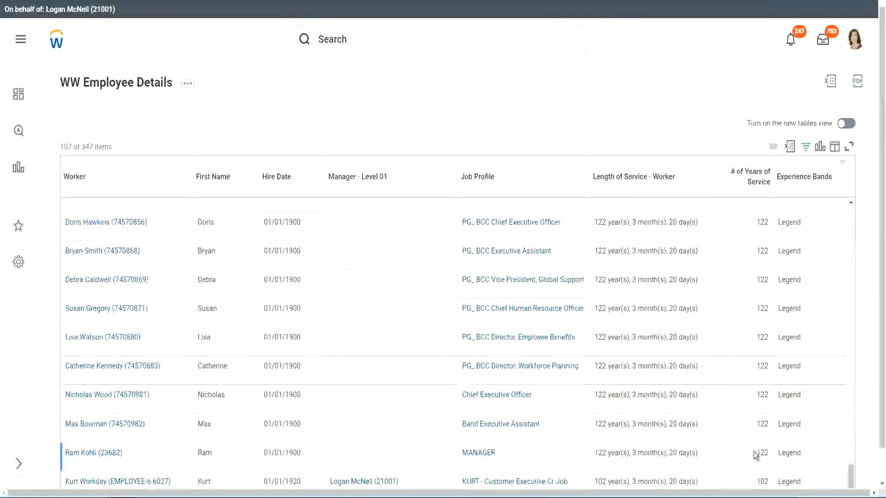
double_click(762, 481)
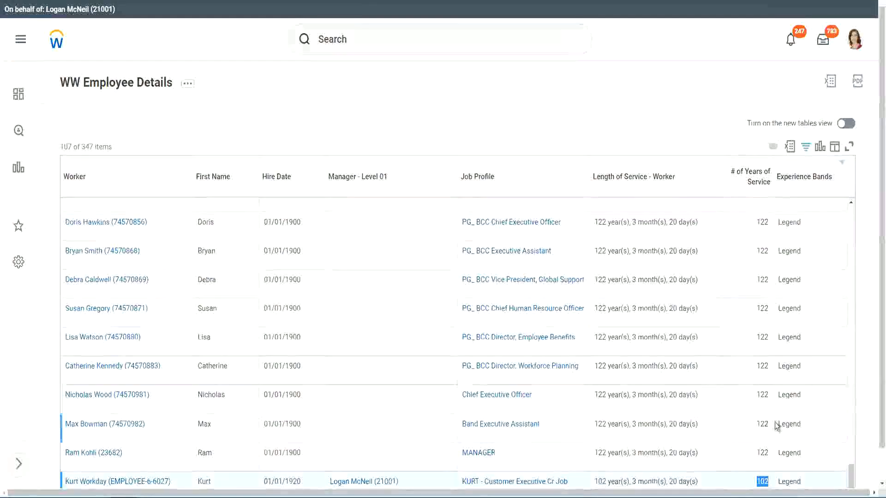
drag(762, 395, 769, 395)
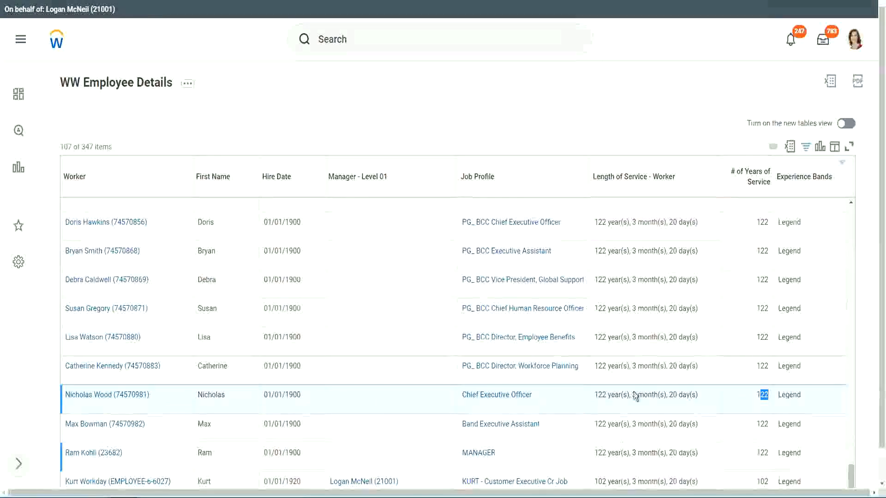
click(743, 367)
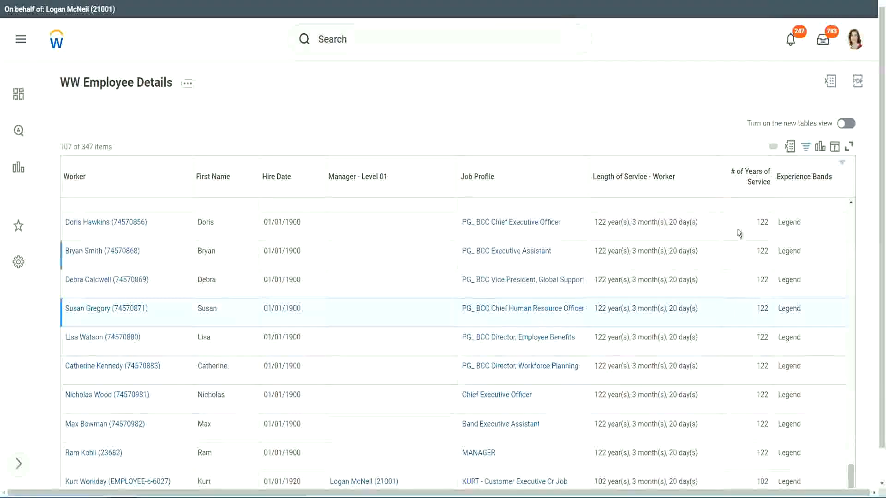
- Change the Experience Bands column filter to values containing Experienced
click(809, 182)
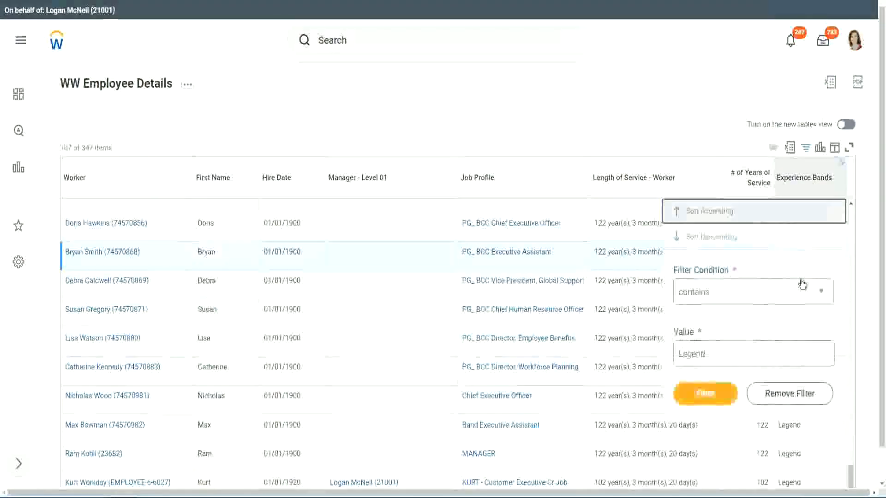
click(724, 354)
key(ctrl+a)
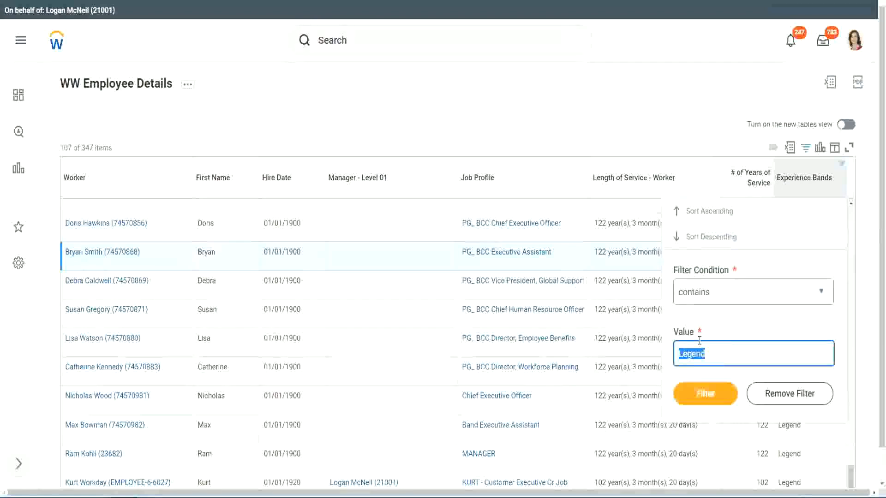
text(Ex)
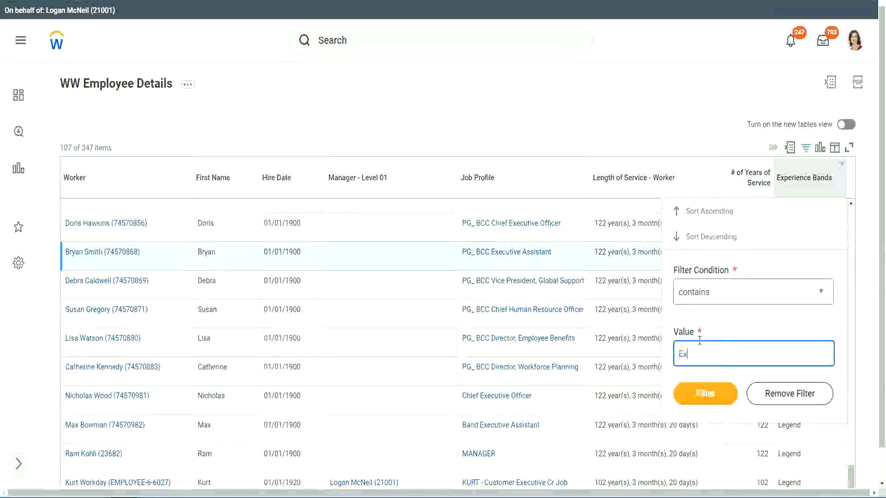
text(per)
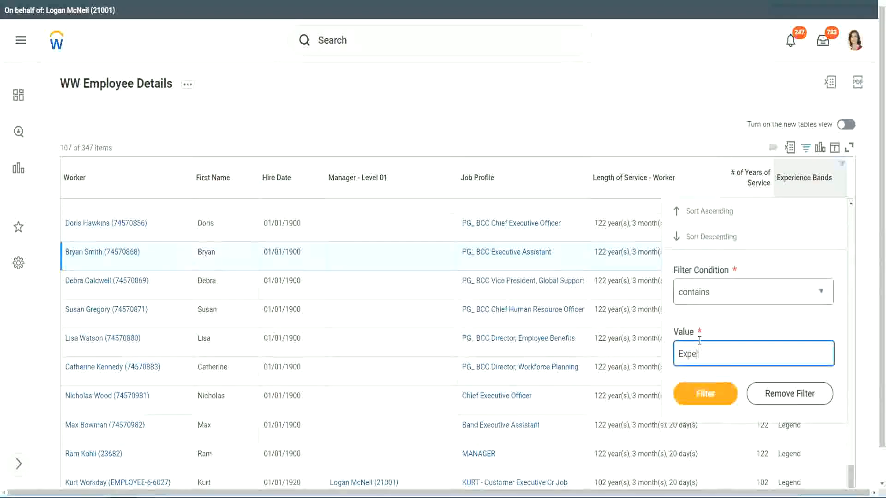
text(ienced)
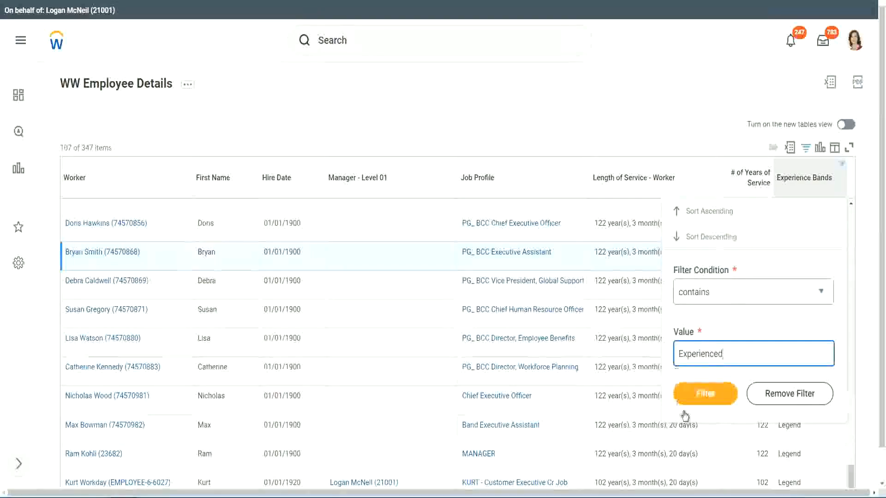
click(710, 392)
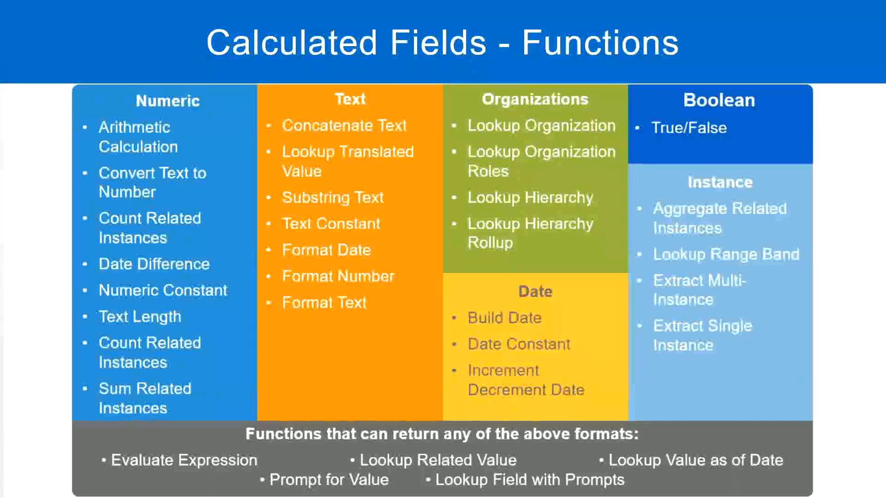
- Switch to the Notepad++ notes and review the year range defined for the Experienced band
key(alt+Tab)
click(82, 114)
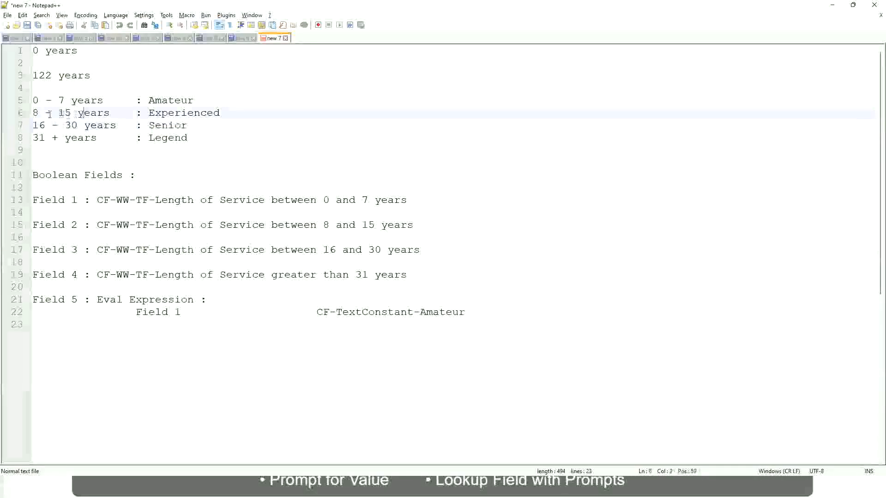
drag(38, 114, 70, 114)
click(74, 114)
click(103, 114)
- Return to the WW Employee Details report in Workday and compare years of service with the Experienced band down the filtered list
key(alt+Tab)
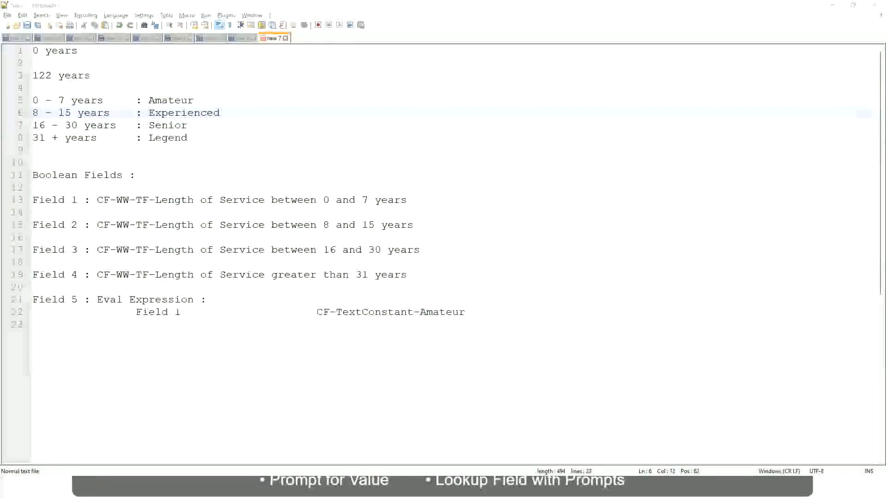
scroll(763, 340, down, 2)
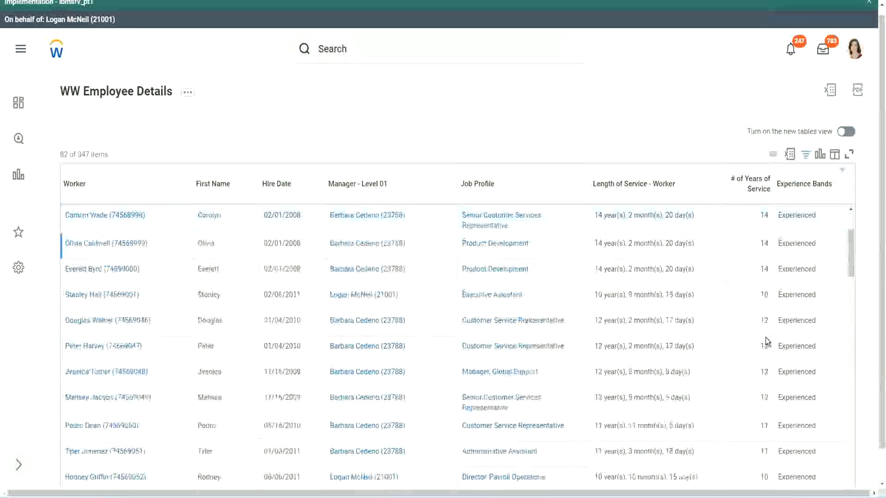
scroll(767, 341, down, 2)
double_click(763, 243)
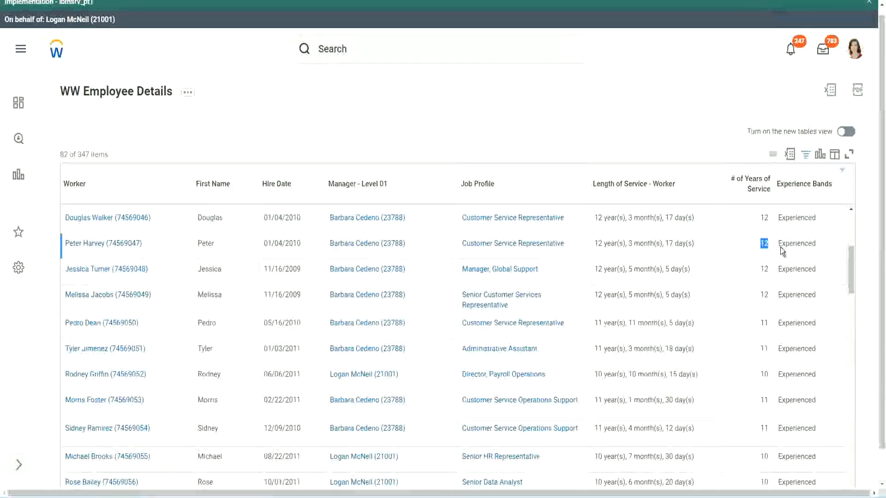
double_click(789, 243)
scroll(764, 342, down, 2)
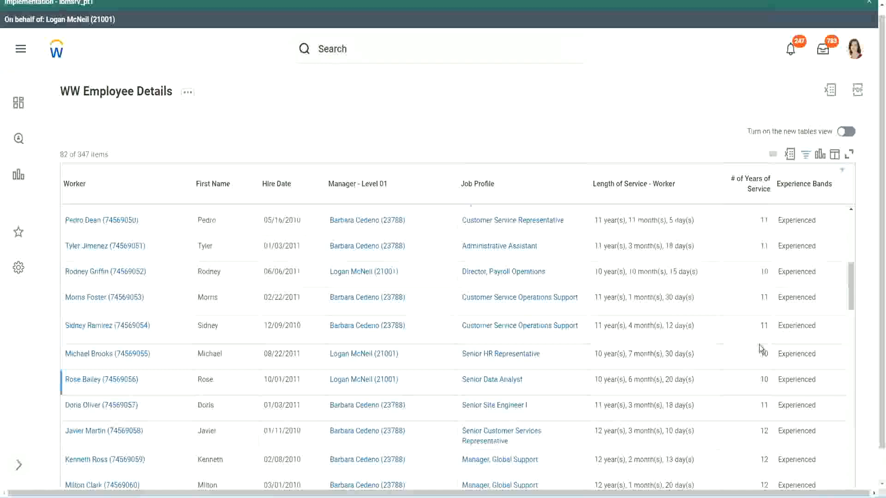
click(763, 326)
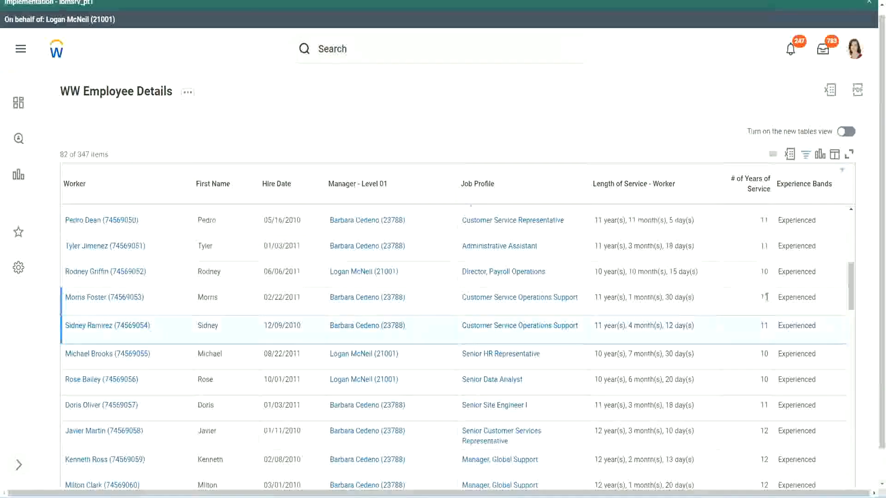
click(794, 308)
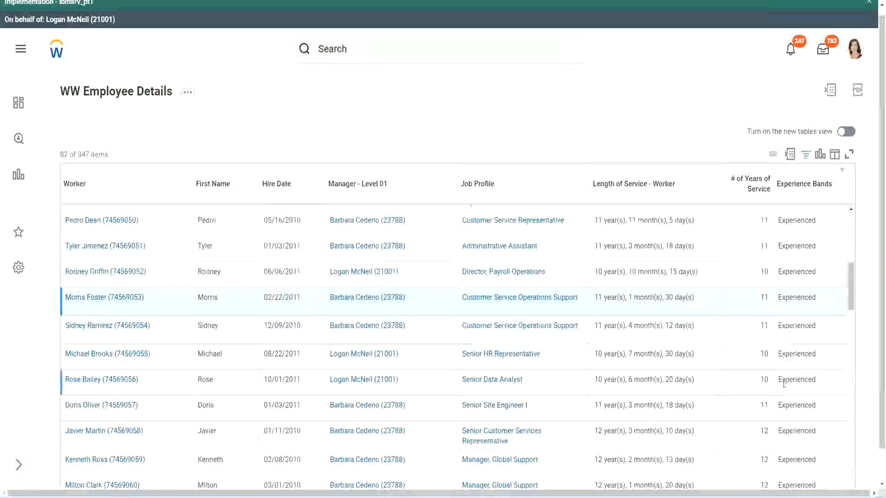
scroll(783, 383, down, 5)
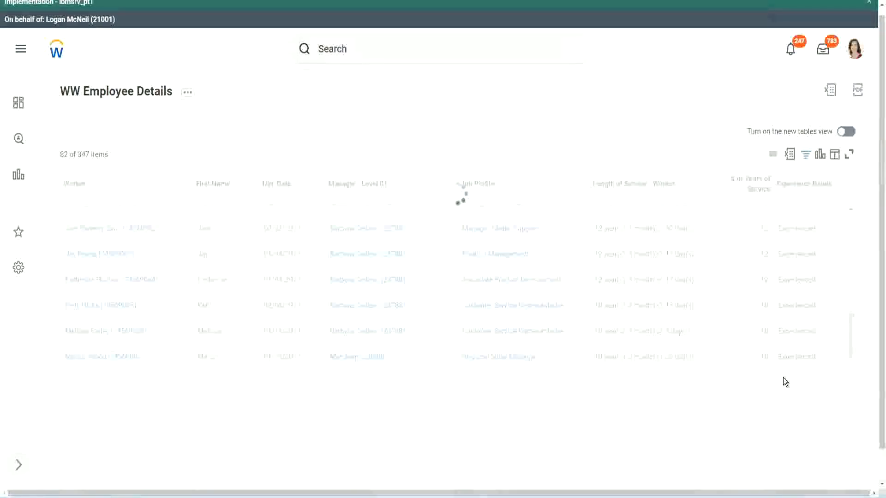